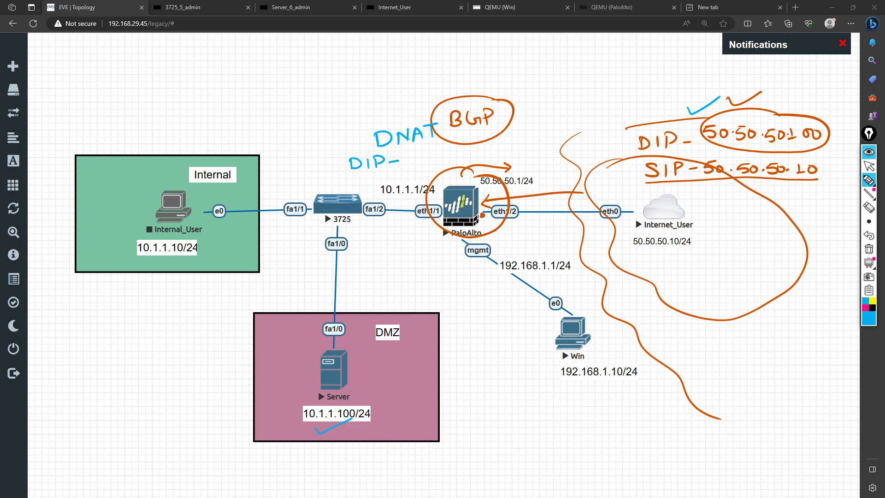
mouse_move(410, 157)
left_mouse_down()
mouse_move(413, 165)
mouse_move(430, 155)
mouse_move(460, 159)
left_mouse_up()
left_click(433, 158)
left_click(469, 154)
left_click_drag(457, 159, 476, 155)
left_click_drag(472, 157, 496, 146)
mouse_move(358, 176)
left_mouse_down()
mouse_move(348, 186)
mouse_move(374, 187)
left_mouse_up()
left_click_drag(371, 174, 465, 178)
left_click_drag(478, 167, 497, 165)
left_click_drag(497, 168, 507, 162)
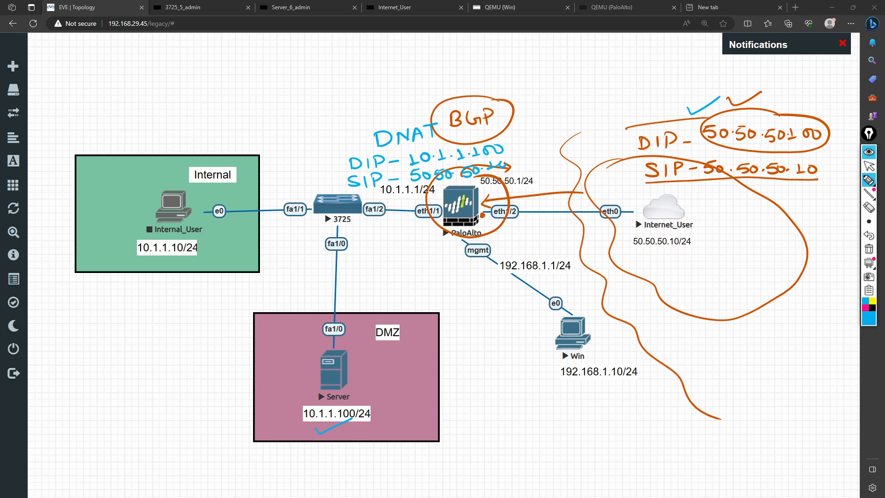
mouse_move(355, 154)
left_mouse_down()
mouse_move(374, 188)
mouse_move(464, 183)
mouse_move(520, 155)
mouse_move(445, 137)
mouse_move(344, 157)
left_mouse_up()
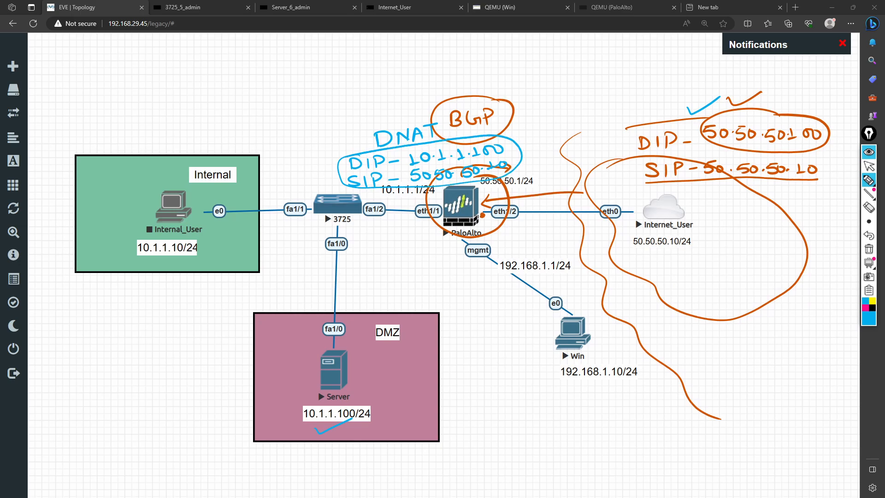
left_click_drag(371, 189, 350, 342)
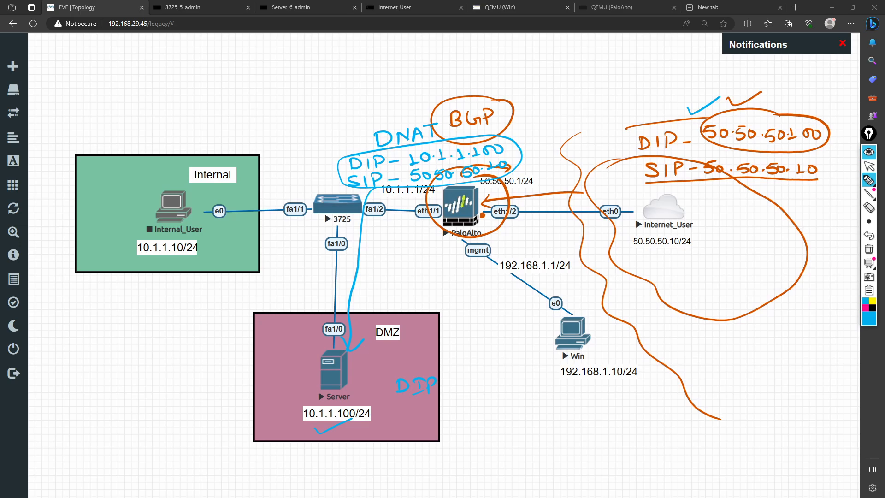
left_click_drag(312, 155, 360, 134)
mouse_move(439, 388)
left_mouse_down()
mouse_move(484, 388)
mouse_move(475, 395)
left_mouse_up()
left_click_drag(493, 384, 534, 396)
left_click(528, 389)
left_click_drag(546, 388, 572, 387)
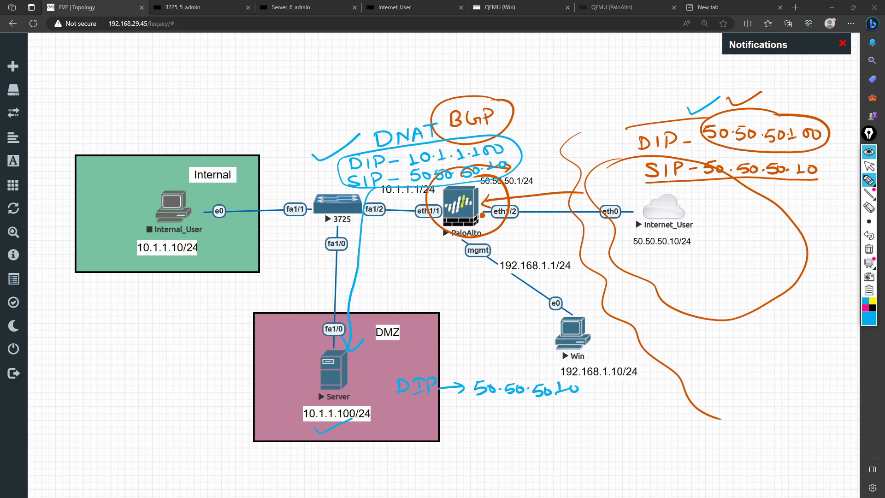
mouse_move(816, 159)
left_mouse_down()
mouse_move(766, 146)
mouse_move(730, 192)
mouse_move(828, 159)
left_mouse_up()
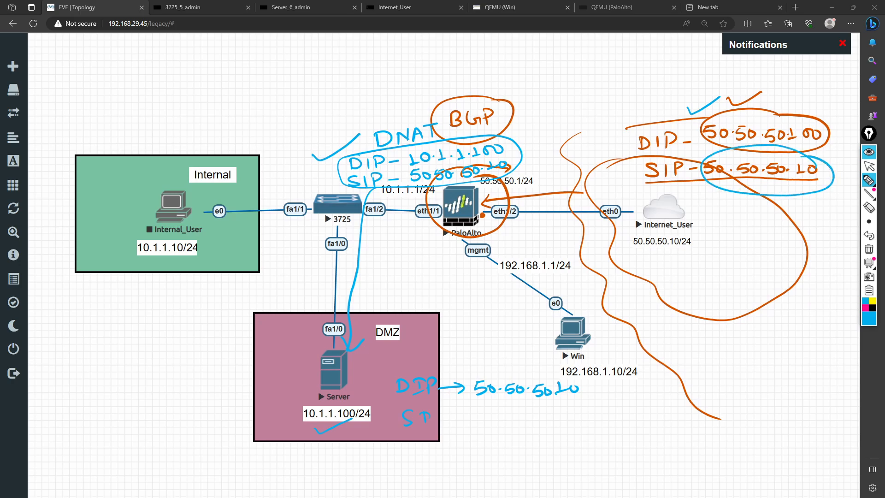
left_click_drag(436, 411, 437, 419)
left_click_drag(451, 418, 482, 420)
mouse_move(489, 414)
left_mouse_down()
mouse_move(484, 420)
mouse_move(550, 420)
left_mouse_up()
left_click(501, 421)
left_click(514, 420)
left_click(534, 421)
mouse_move(553, 411)
left_mouse_down()
mouse_move(558, 420)
mouse_move(574, 411)
left_mouse_up()
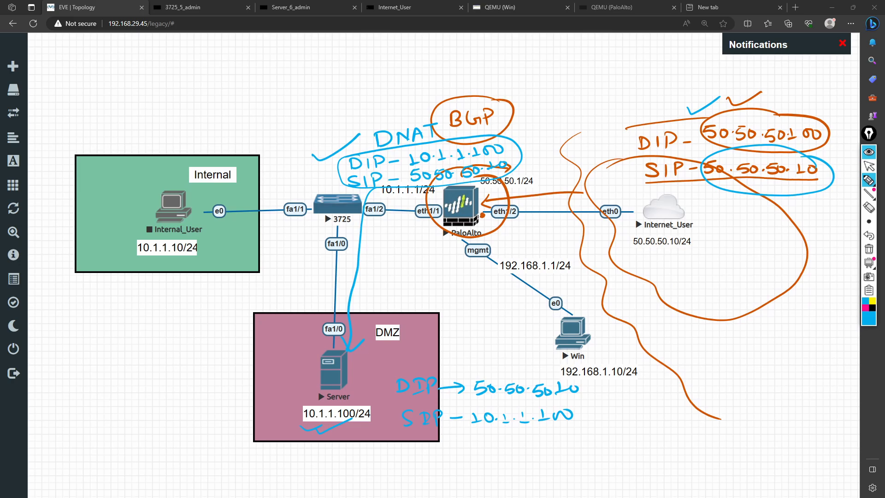
mouse_move(439, 374)
left_mouse_down()
mouse_move(586, 374)
mouse_move(439, 435)
left_mouse_up()
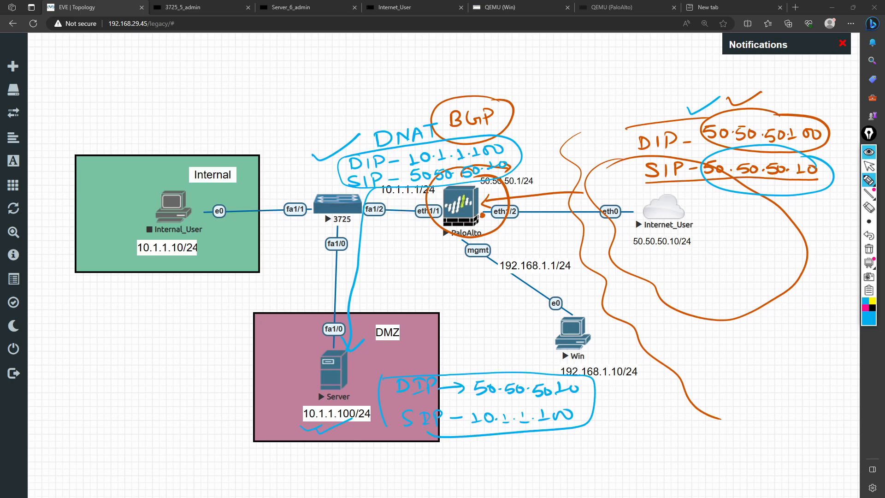
left_click_drag(386, 439, 437, 442)
mouse_move(410, 360)
left_mouse_down()
mouse_move(407, 212)
mouse_move(424, 211)
left_mouse_up()
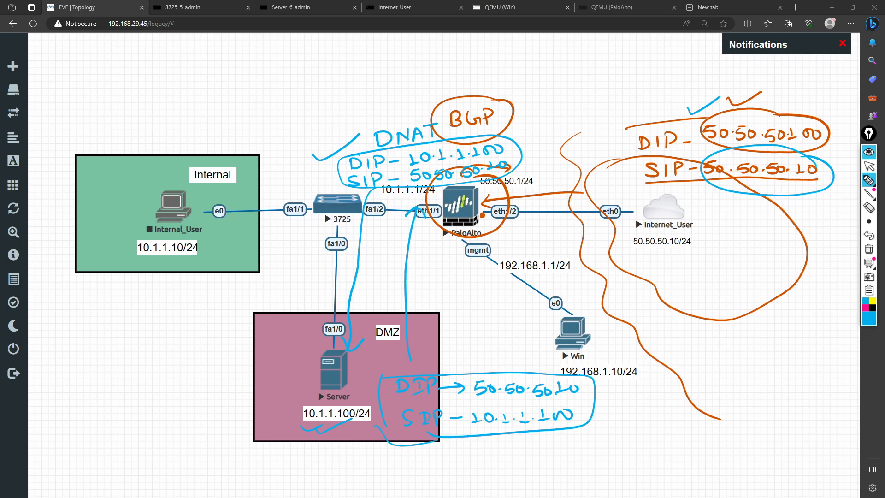
mouse_move(404, 77)
left_mouse_down()
mouse_move(402, 90)
mouse_move(417, 76)
left_mouse_up()
mouse_move(421, 85)
left_mouse_down()
mouse_move(429, 71)
mouse_move(433, 81)
left_mouse_up()
left_click_drag(423, 79, 432, 77)
mouse_move(439, 69)
left_mouse_down()
mouse_move(440, 81)
mouse_move(445, 67)
left_mouse_up()
mouse_move(443, 57)
left_mouse_down()
mouse_move(387, 83)
mouse_move(457, 64)
left_mouse_up()
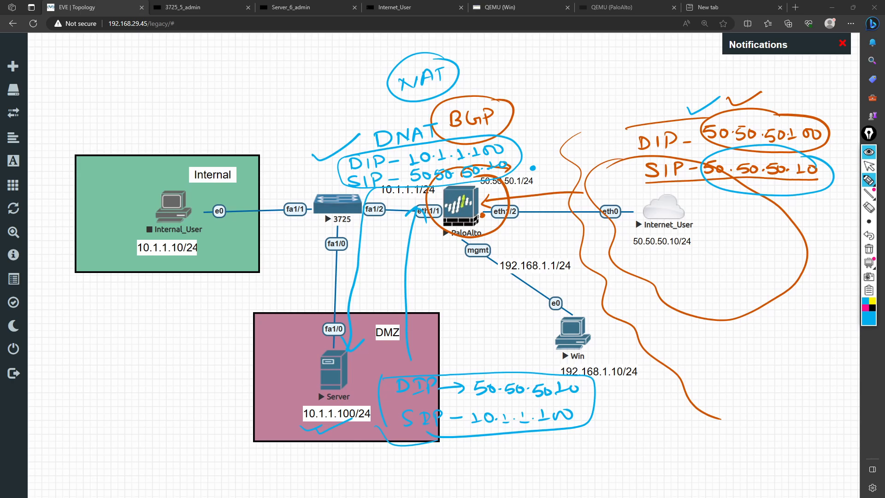
mouse_move(559, 68)
left_mouse_down()
mouse_move(561, 80)
mouse_move(578, 80)
left_mouse_up()
mouse_move(584, 67)
left_mouse_down()
mouse_move(584, 80)
mouse_move(654, 62)
mouse_move(654, 74)
mouse_move(664, 71)
left_mouse_up()
left_click(600, 71)
left_click_drag(666, 68, 676, 62)
mouse_move(676, 62)
left_mouse_down()
mouse_move(678, 74)
mouse_move(708, 69)
left_mouse_up()
left_click(695, 67)
left_click_drag(713, 63, 714, 63)
mouse_move(569, 94)
left_mouse_down()
mouse_move(558, 107)
mouse_move(582, 106)
left_mouse_up()
mouse_move(581, 94)
left_mouse_down()
mouse_move(589, 96)
mouse_move(583, 103)
left_mouse_up()
left_click_drag(595, 101, 608, 100)
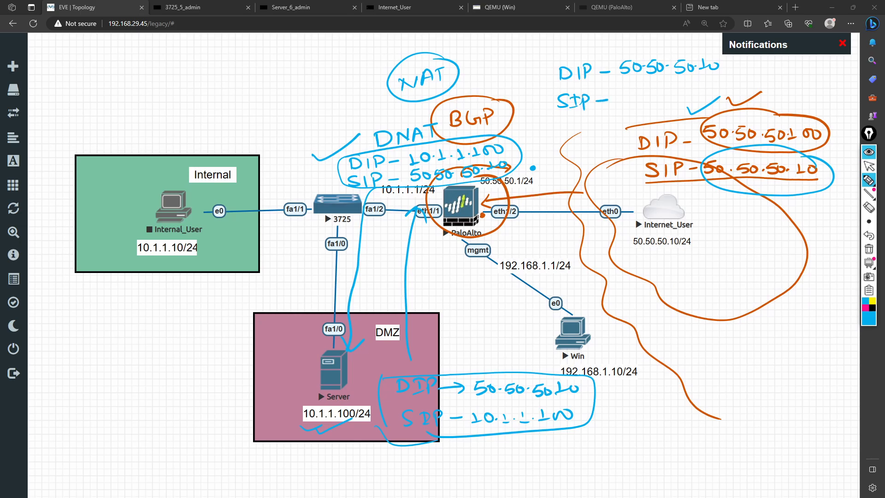
left_click_drag(618, 96, 610, 111)
left_click_drag(625, 99, 641, 112)
left_click(636, 106)
mouse_move(653, 100)
left_mouse_down()
mouse_move(666, 108)
mouse_move(712, 92)
left_mouse_up()
left_click(687, 100)
mouse_move(638, 181)
left_mouse_down()
mouse_move(629, 129)
mouse_move(813, 111)
mouse_move(828, 186)
mouse_move(659, 193)
mouse_move(633, 178)
left_mouse_up()
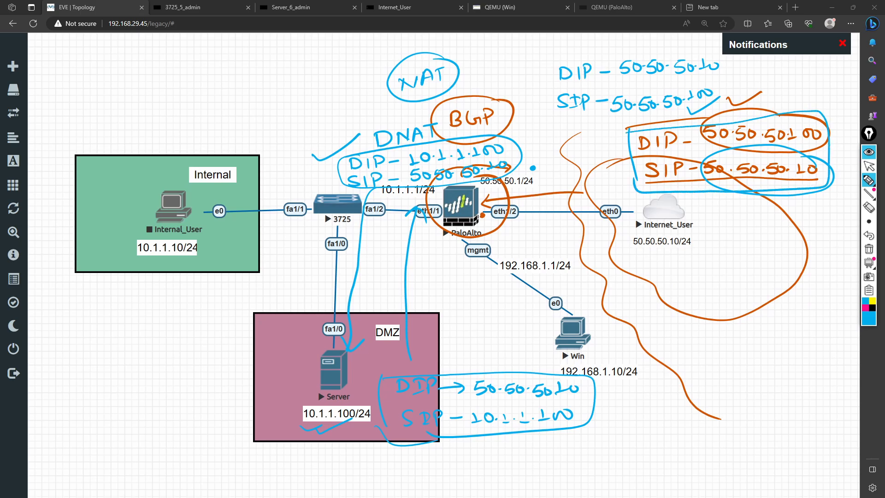
mouse_move(786, 97)
left_mouse_down()
mouse_move(790, 106)
mouse_move(819, 88)
left_mouse_up()
mouse_move(726, 63)
left_mouse_down()
mouse_move(613, 47)
mouse_move(553, 85)
mouse_move(691, 86)
mouse_move(709, 56)
mouse_move(682, 56)
left_mouse_up()
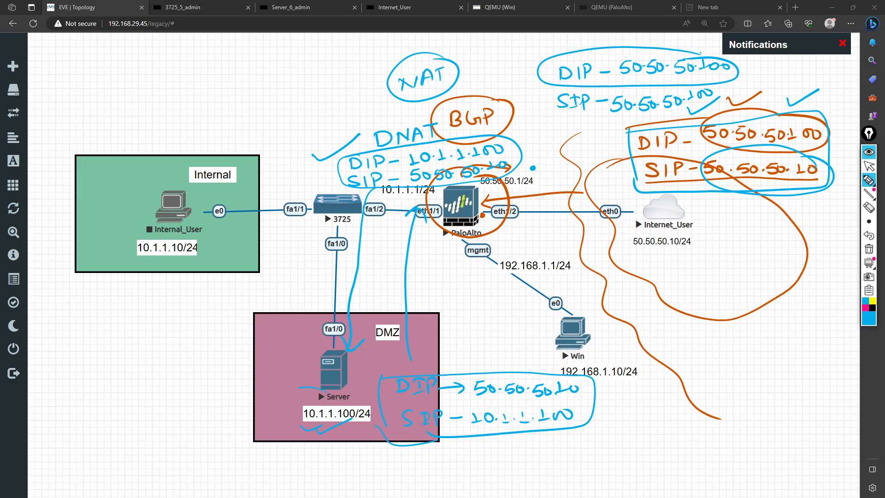
mouse_move(298, 387)
left_mouse_down()
mouse_move(348, 378)
mouse_move(381, 461)
mouse_move(283, 406)
mouse_move(453, 383)
mouse_move(438, 388)
left_mouse_up()
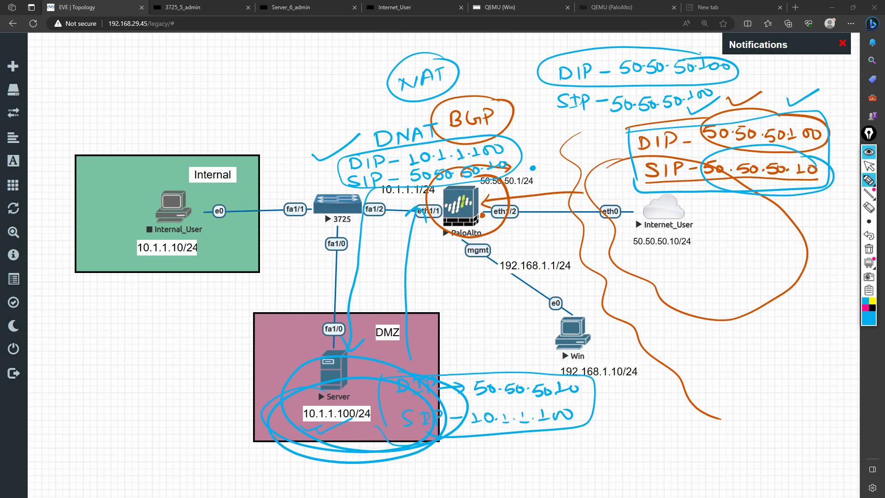
left_click(869, 249)
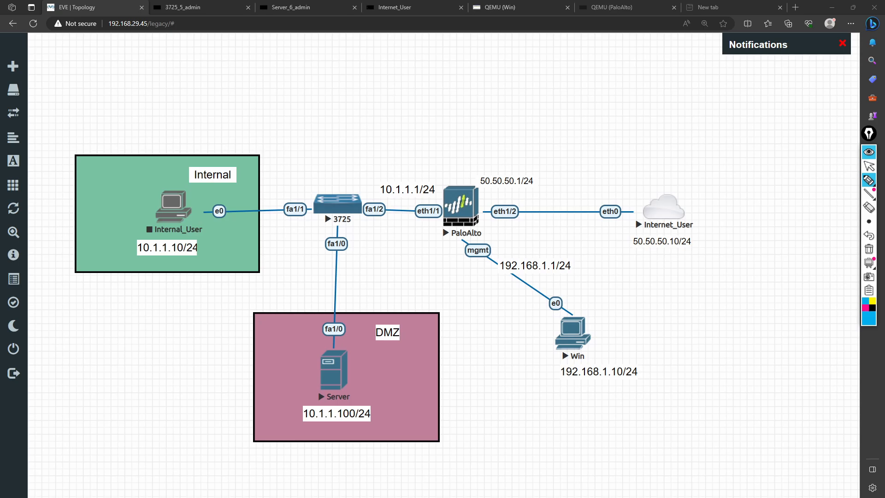
left_click_drag(496, 278, 575, 276)
mouse_move(613, 323)
left_mouse_down()
mouse_move(573, 309)
mouse_move(645, 367)
mouse_move(624, 327)
left_mouse_up()
left_click_drag(443, 172, 472, 167)
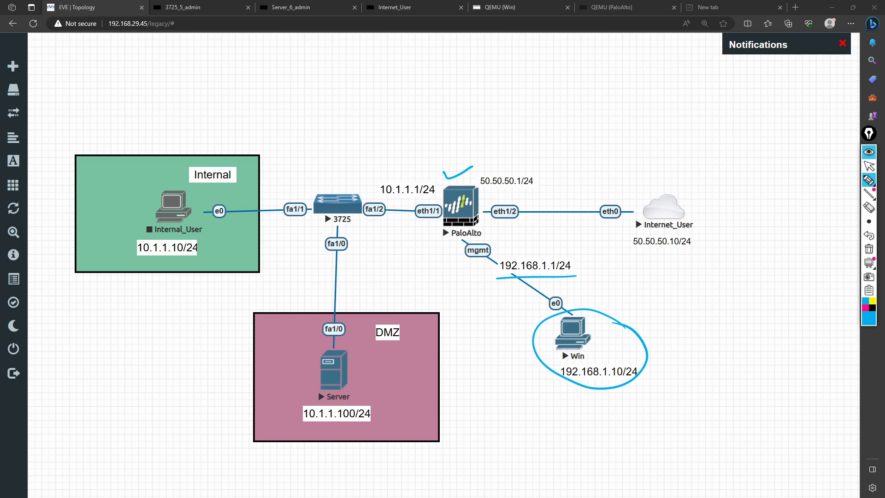
mouse_move(701, 190)
left_mouse_down()
mouse_move(659, 186)
mouse_move(714, 217)
mouse_move(678, 191)
left_mouse_up()
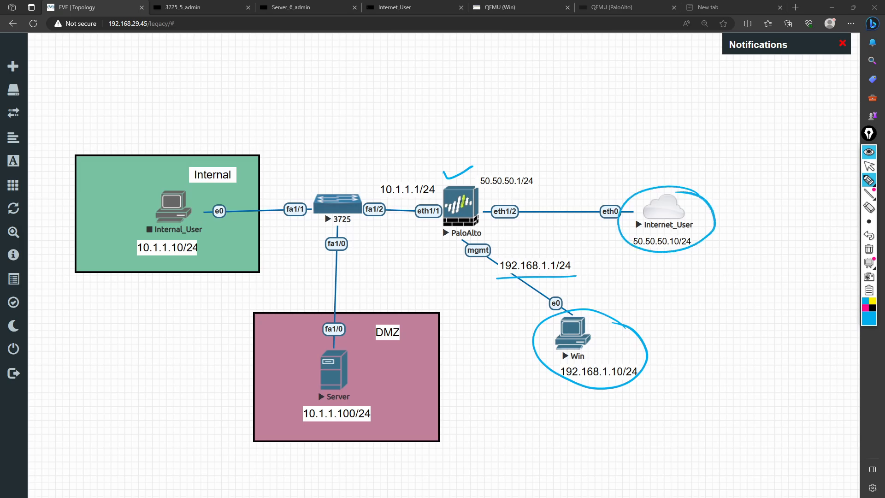
mouse_move(355, 382)
left_mouse_down()
mouse_move(321, 387)
mouse_move(364, 443)
mouse_move(341, 397)
left_mouse_up()
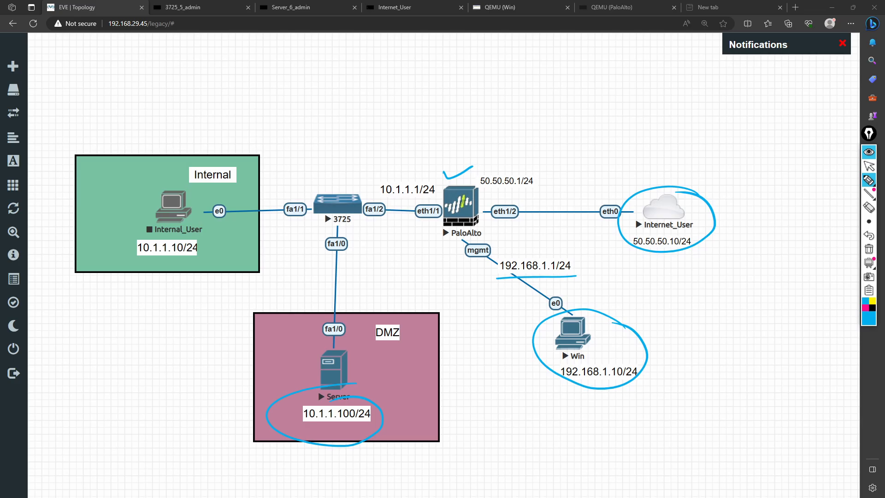
mouse_move(354, 186)
left_mouse_down()
mouse_move(374, 215)
mouse_move(330, 181)
left_mouse_up()
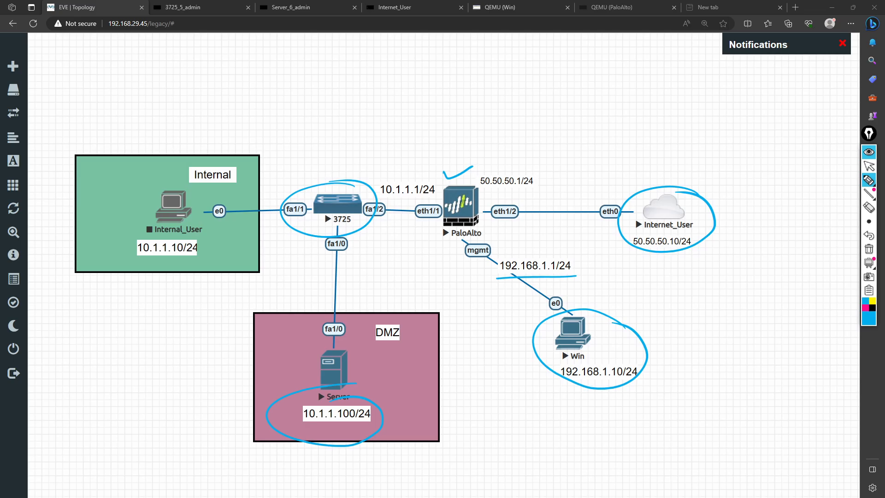
key("ctrl+shift+7")
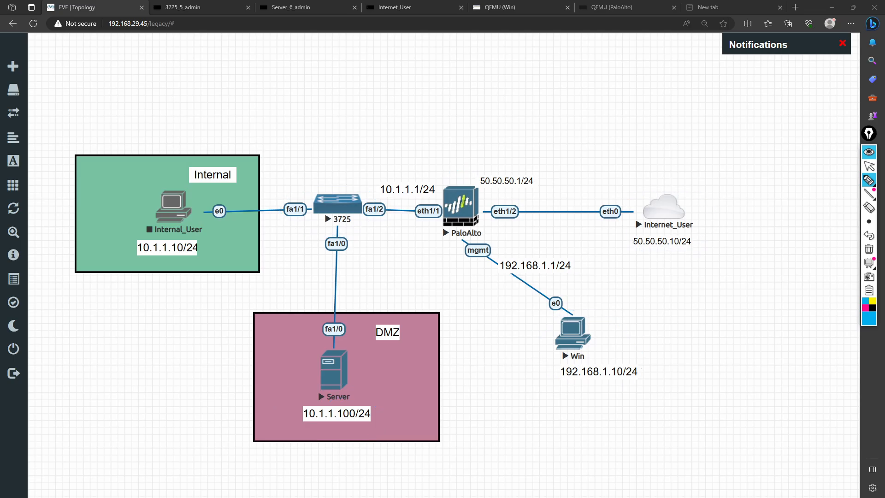
mouse_move(551, 154)
left_mouse_down()
mouse_move(568, 150)
mouse_move(592, 173)
left_mouse_up()
mouse_move(599, 144)
left_mouse_down()
mouse_move(602, 171)
mouse_move(654, 155)
mouse_move(657, 164)
left_mouse_up()
mouse_move(663, 139)
left_mouse_down()
mouse_move(655, 163)
mouse_move(670, 146)
left_mouse_up()
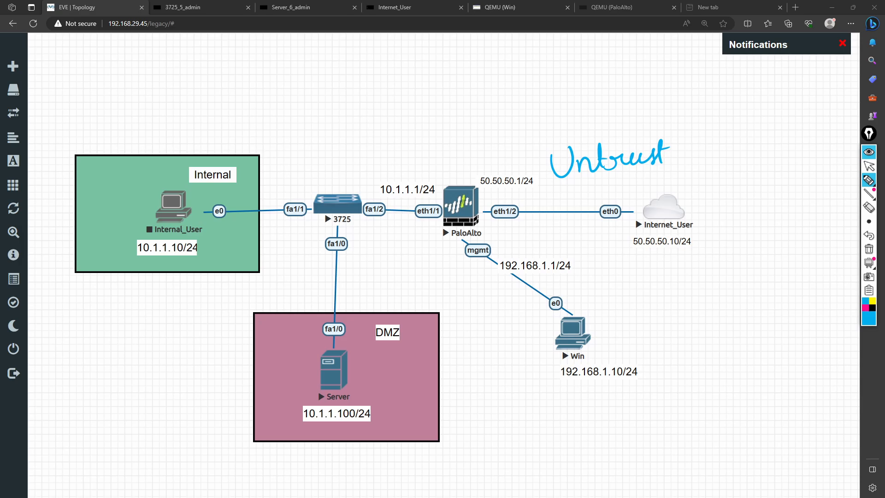
left_click_drag(564, 186, 673, 172)
mouse_move(361, 153)
left_mouse_down()
mouse_move(360, 173)
mouse_move(368, 149)
mouse_move(382, 161)
mouse_move(415, 158)
left_mouse_up()
mouse_move(423, 143)
left_mouse_down()
mouse_move(417, 165)
mouse_move(428, 151)
left_mouse_up()
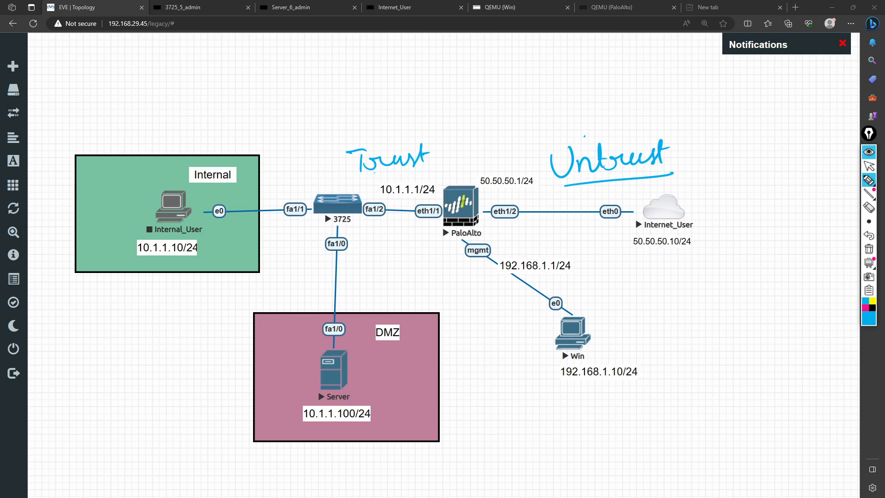
mouse_move(585, 137)
left_mouse_down()
mouse_move(488, 102)
mouse_move(427, 132)
mouse_move(442, 127)
left_mouse_up()
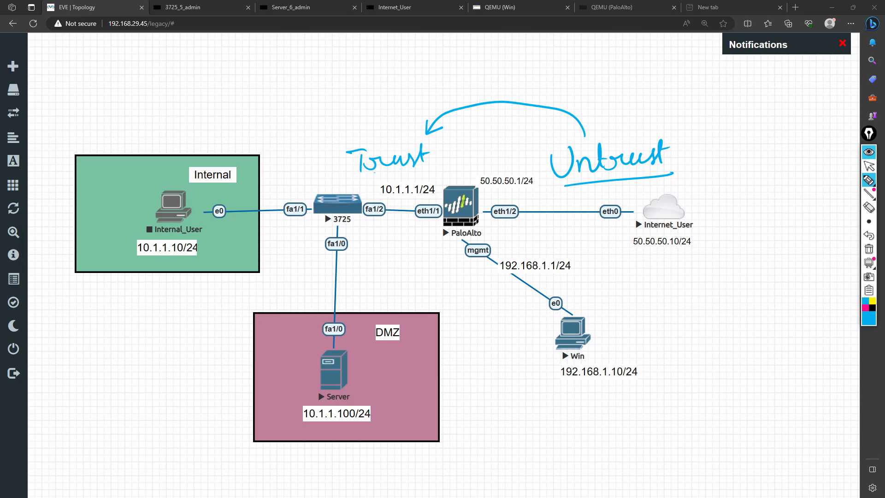
mouse_move(440, 223)
left_mouse_down()
mouse_move(398, 261)
mouse_move(418, 251)
mouse_move(445, 275)
mouse_move(425, 240)
left_mouse_up()
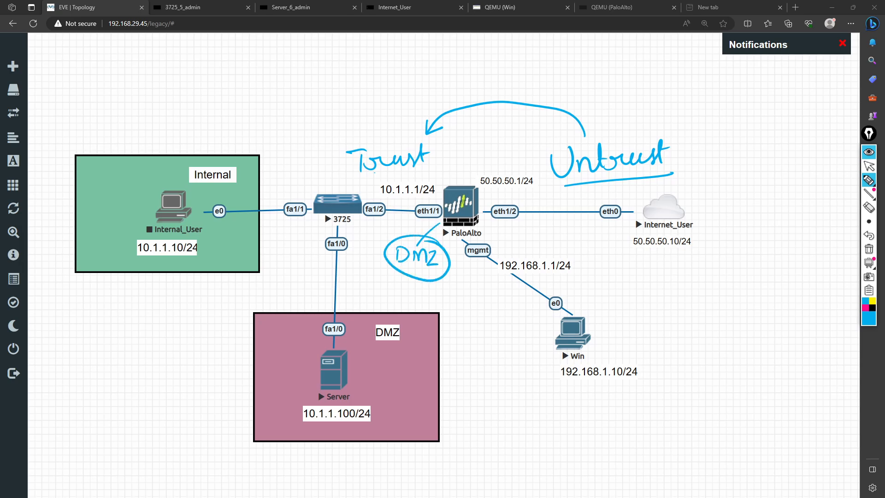
mouse_move(381, 292)
left_mouse_down()
mouse_move(393, 281)
mouse_move(398, 288)
left_mouse_up()
key("ctrl+shift+7")
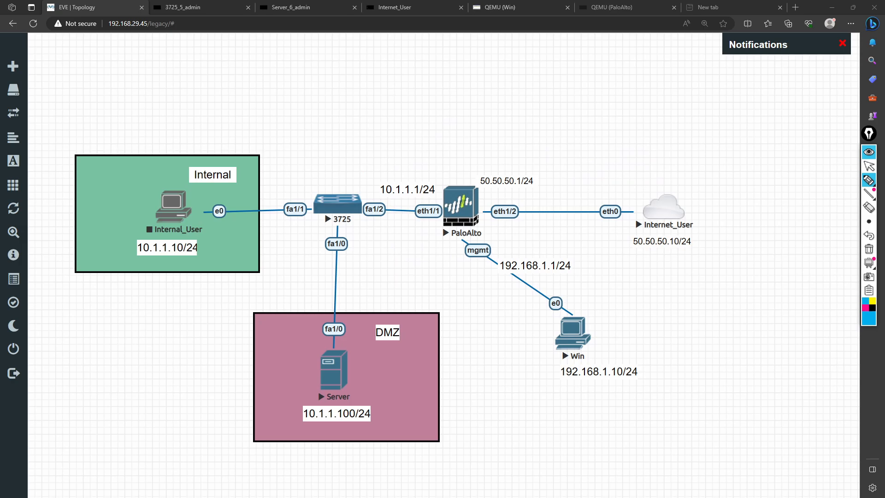
left_click(868, 166)
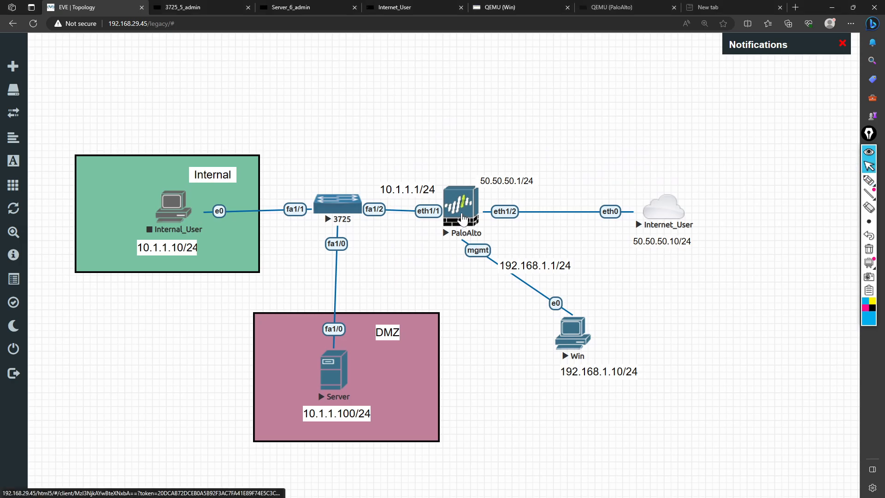
Step: Switch to the Windows VM's firewall web interface and open the Security policy rulebase
left_click(493, 9)
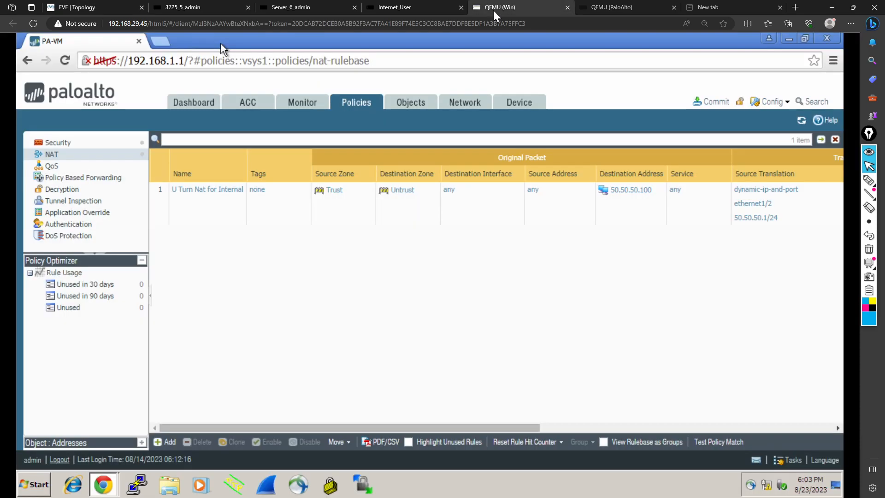
left_click(191, 103)
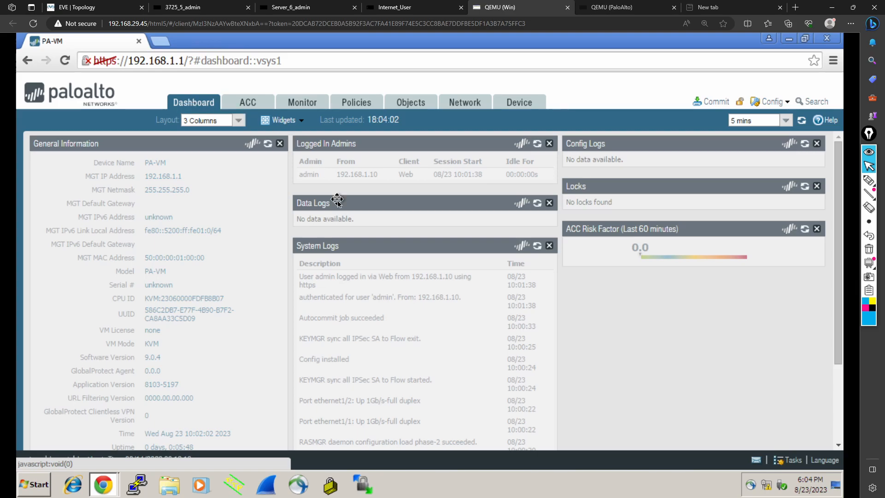
left_click(354, 107)
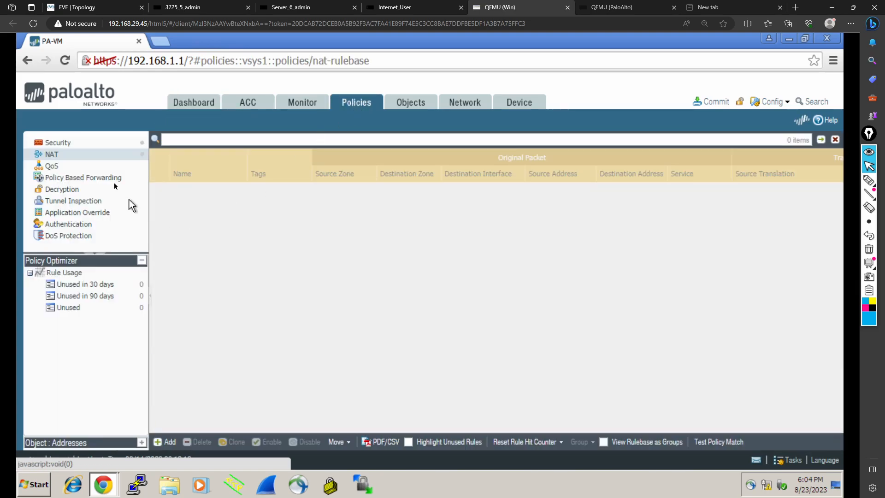
left_click(69, 147)
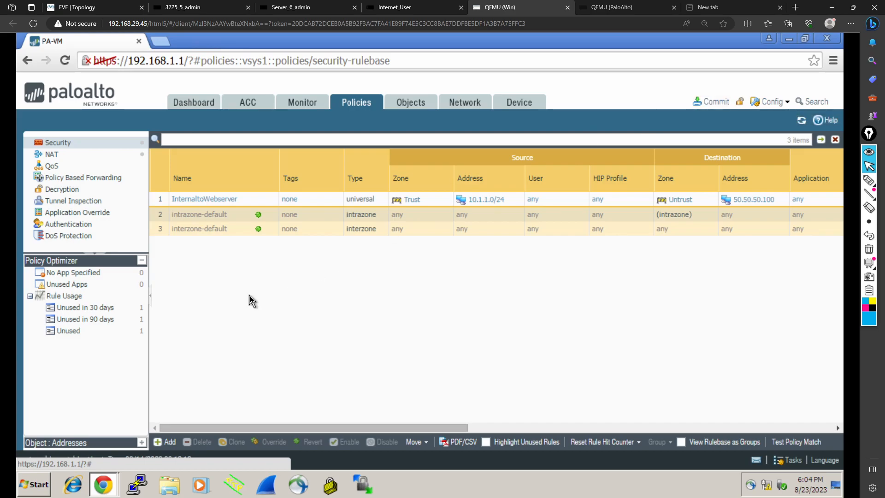
Step: Commit the pending configuration changes made by admin to the firewall
left_click(786, 105)
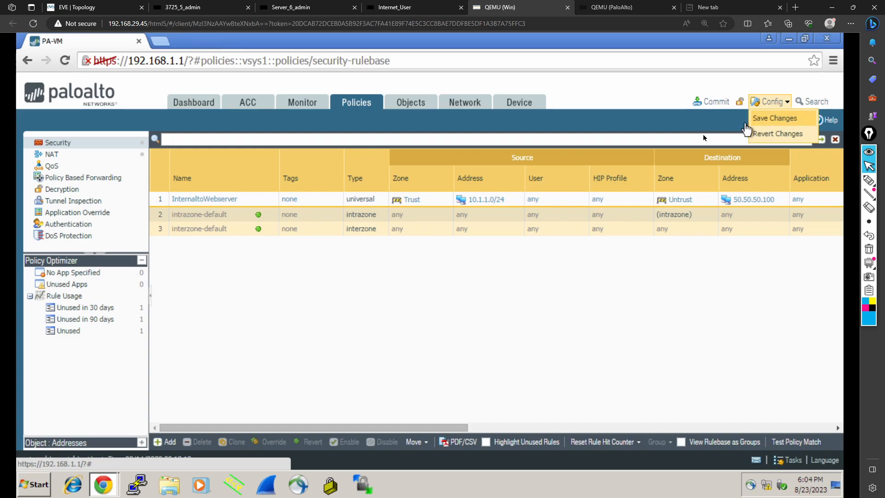
left_click(715, 104)
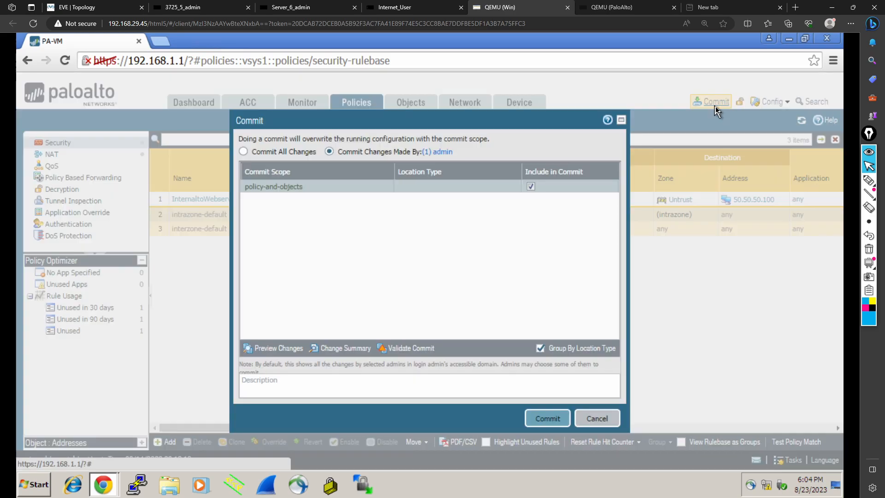
left_click(558, 417)
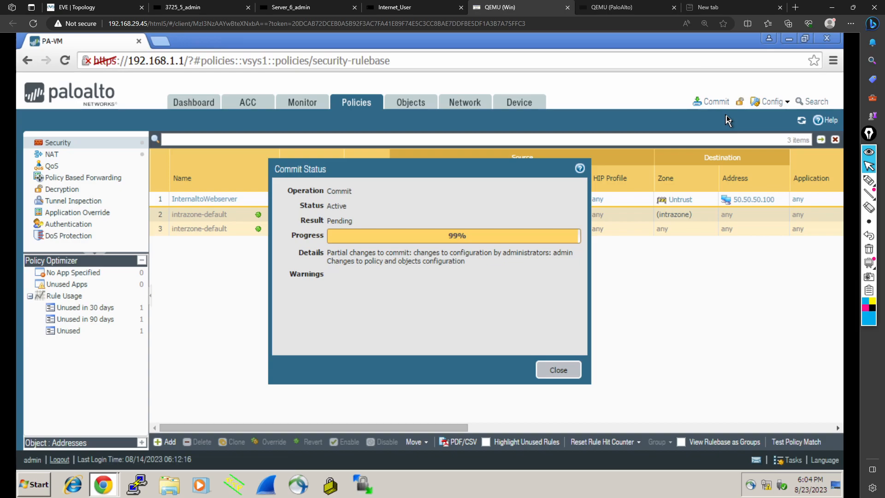
left_click(558, 370)
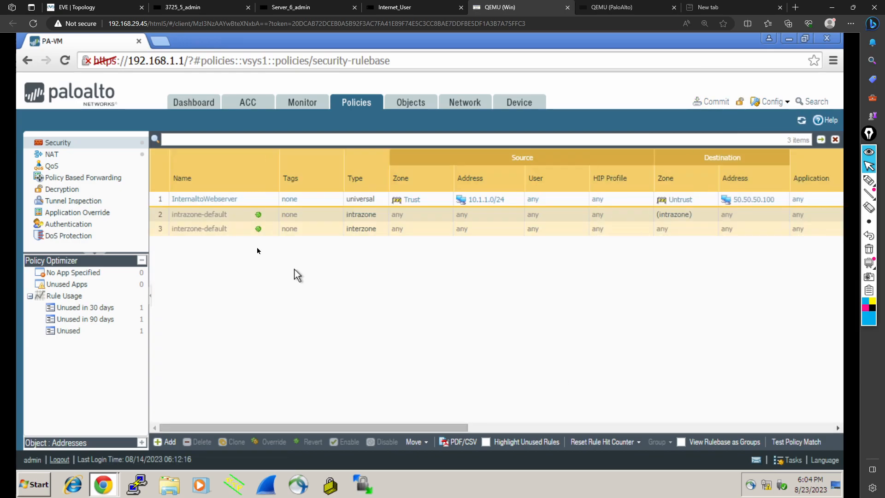
Step: Add a new security policy rule named ExternaltoDMZ
left_click(162, 442)
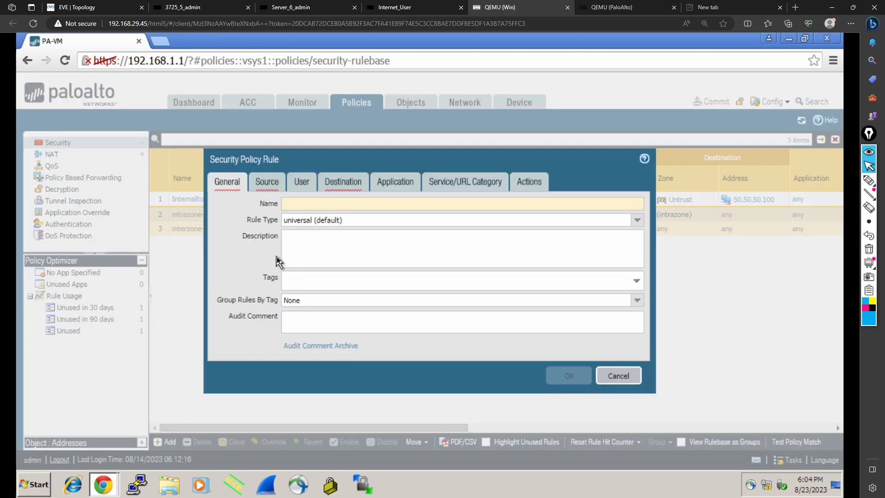
type("Externa")
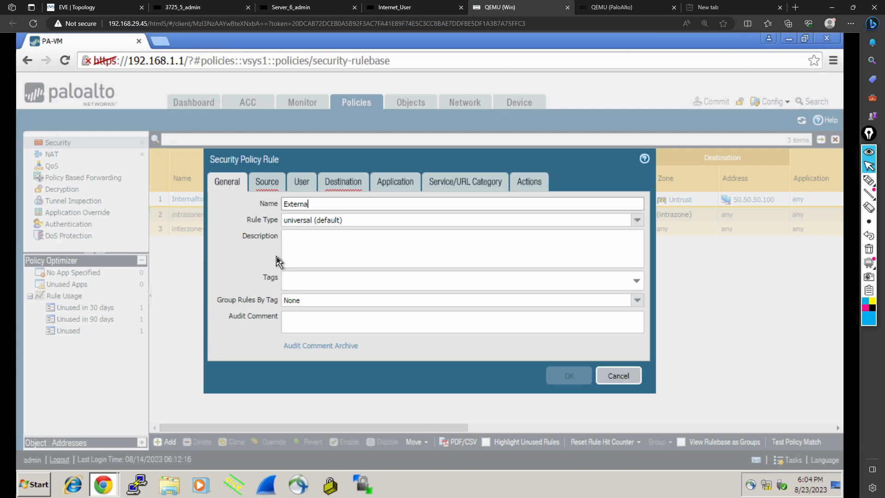
type("ltoDMZ")
Step: Set the rule's source zone to Untrust
left_click(266, 186)
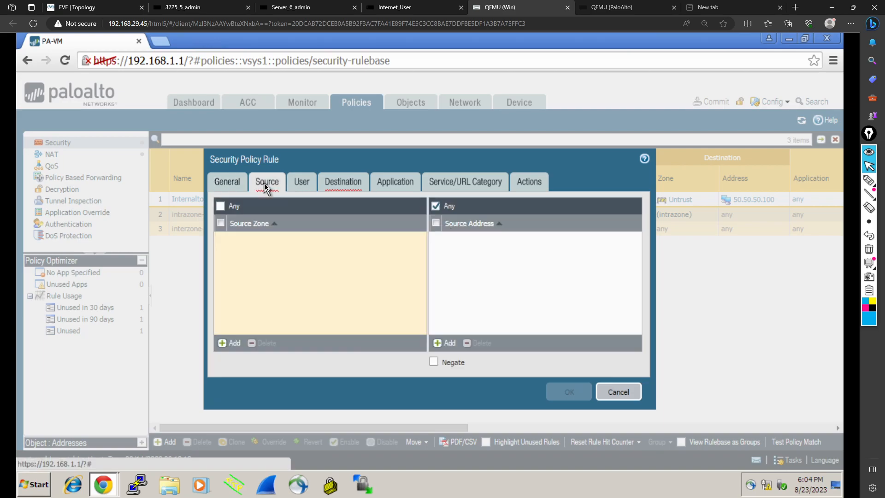
left_click(226, 345)
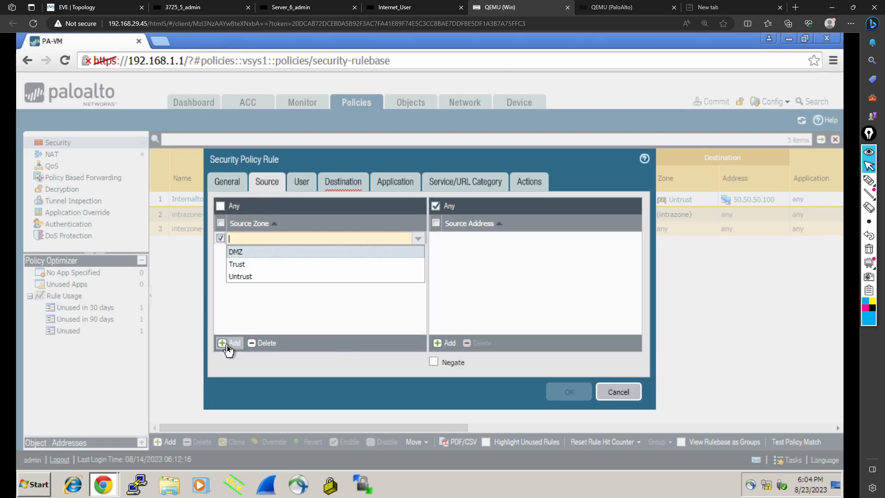
left_click(237, 277)
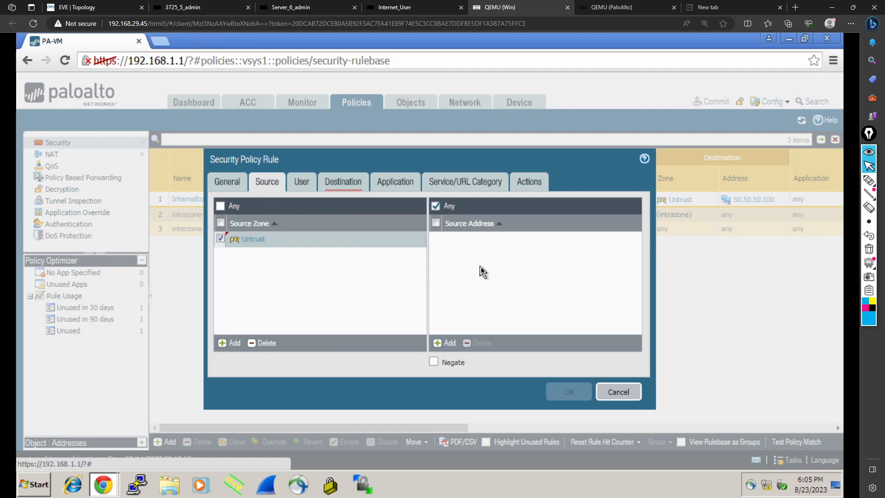
Step: Set the rule's destination zone to Untrust
left_click(353, 186)
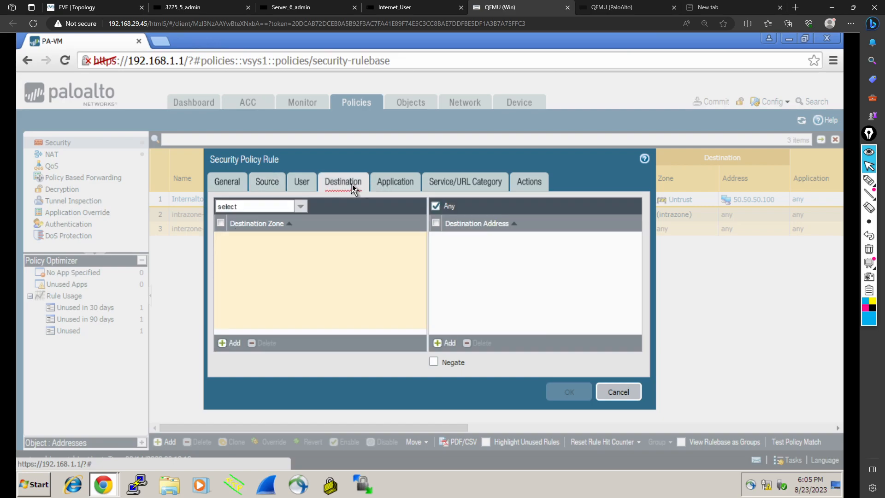
left_click(236, 344)
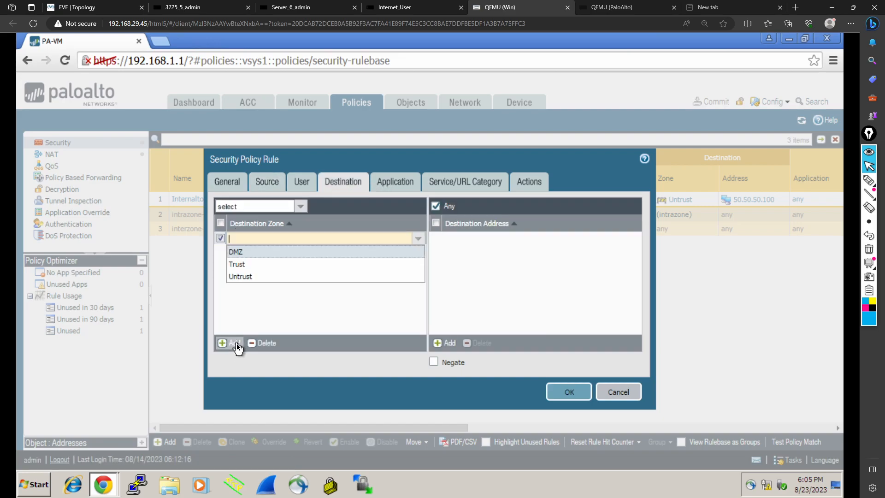
left_click(268, 277)
left_click(315, 278)
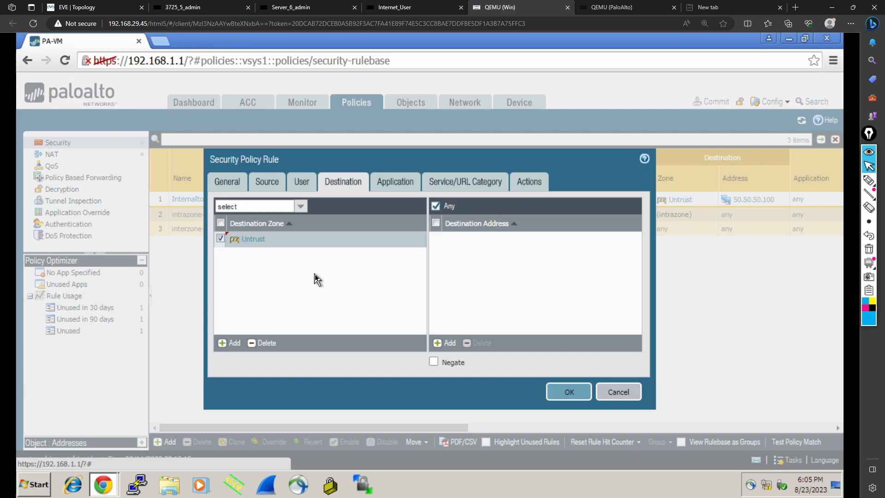
Step: Add 50.50.50.100 as the rule's destination address and save the ExternaltoDMZ rule
left_click(451, 345)
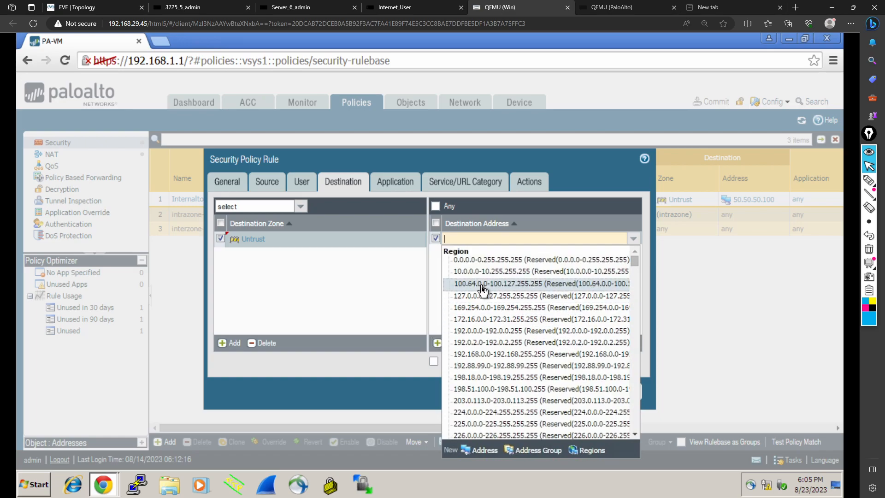
type("50.50.")
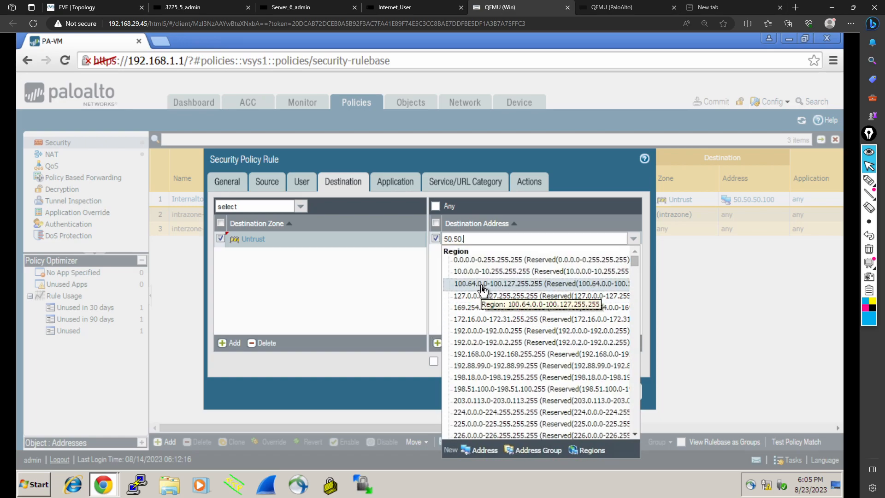
type("50.100")
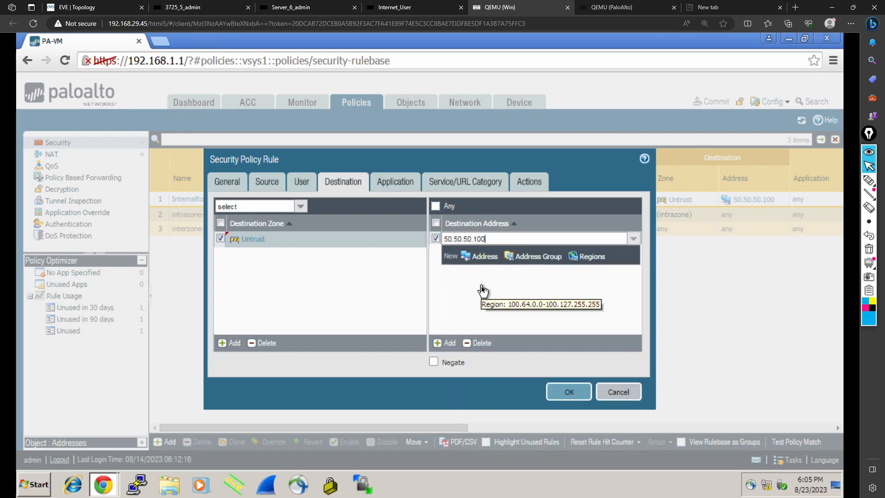
key("Return")
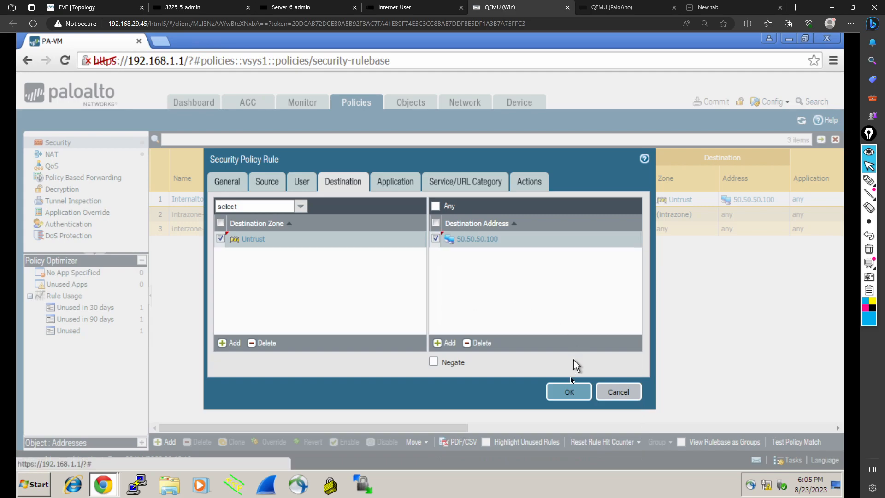
left_click(568, 390)
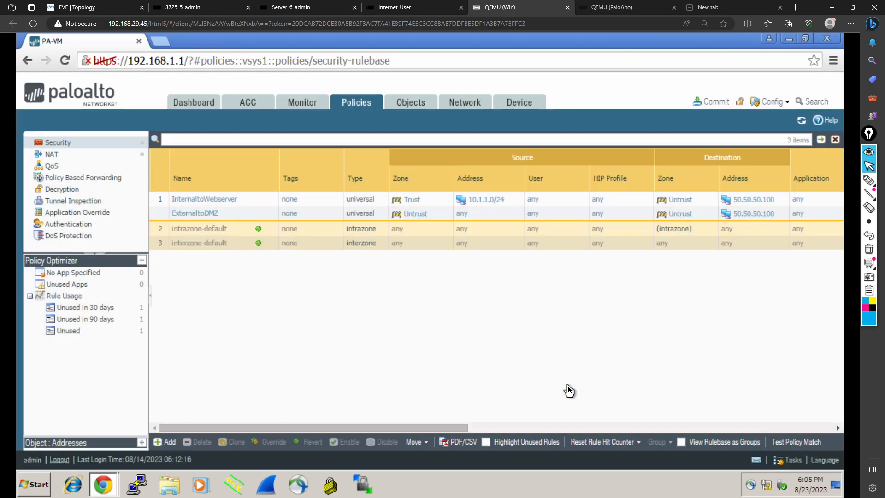
Step: Review the settings of the ExternaltoDMZ and InternaltoWebserver security rules, including application, service and action
left_click(197, 216)
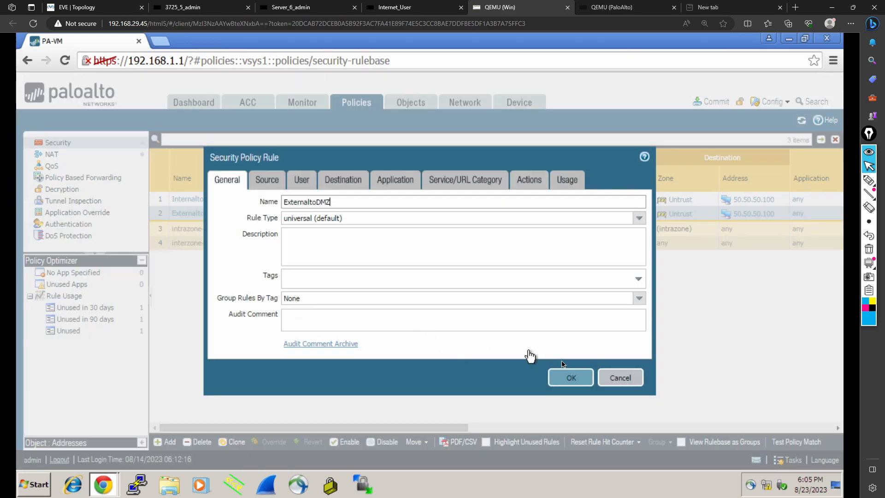
left_click(609, 374)
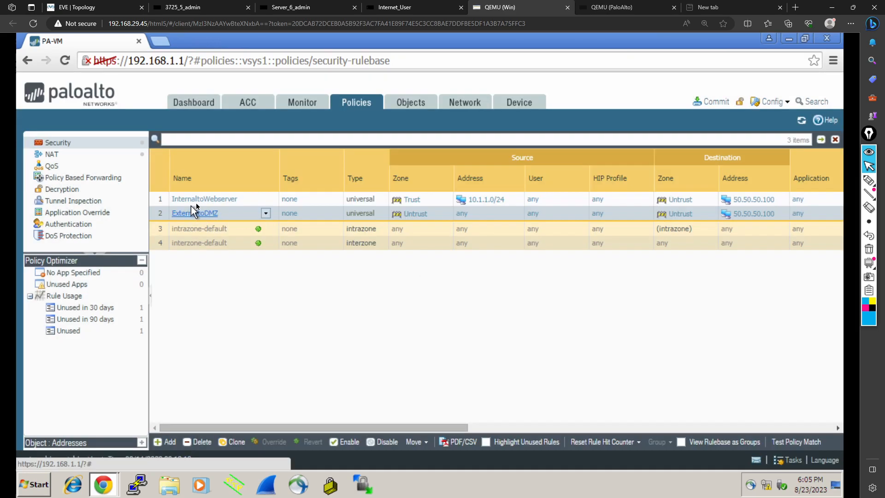
left_click(202, 199)
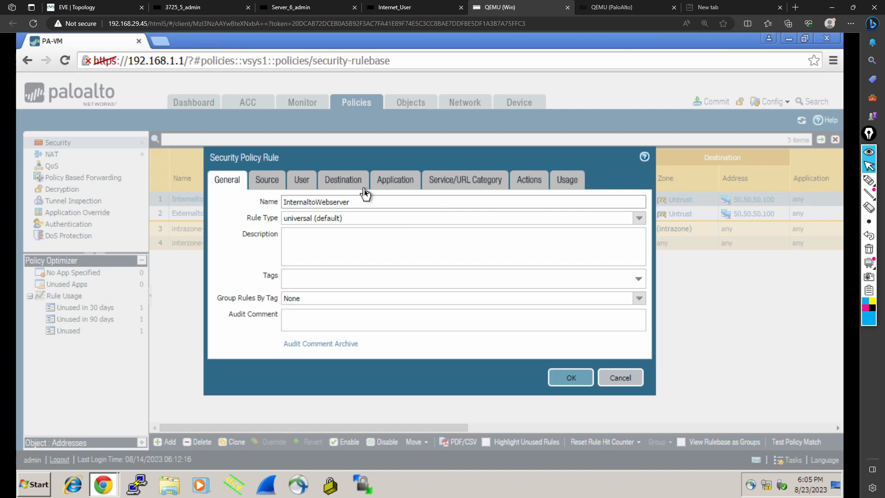
left_click(389, 181)
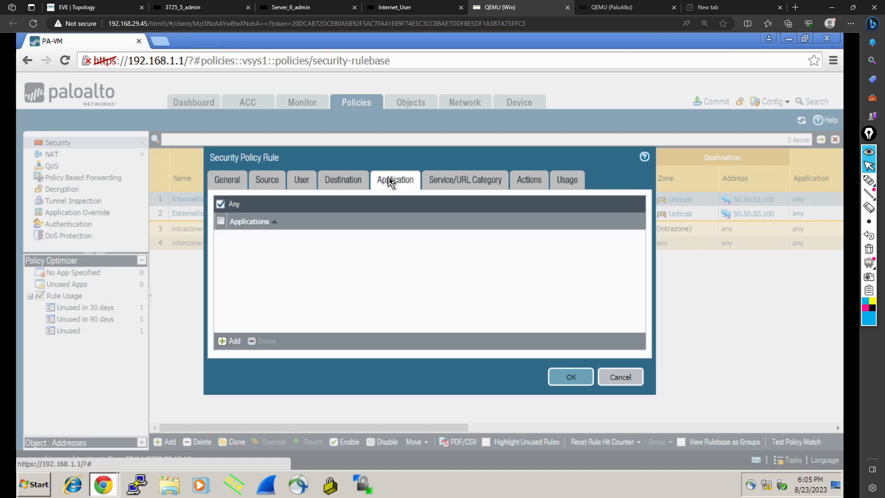
left_click(447, 181)
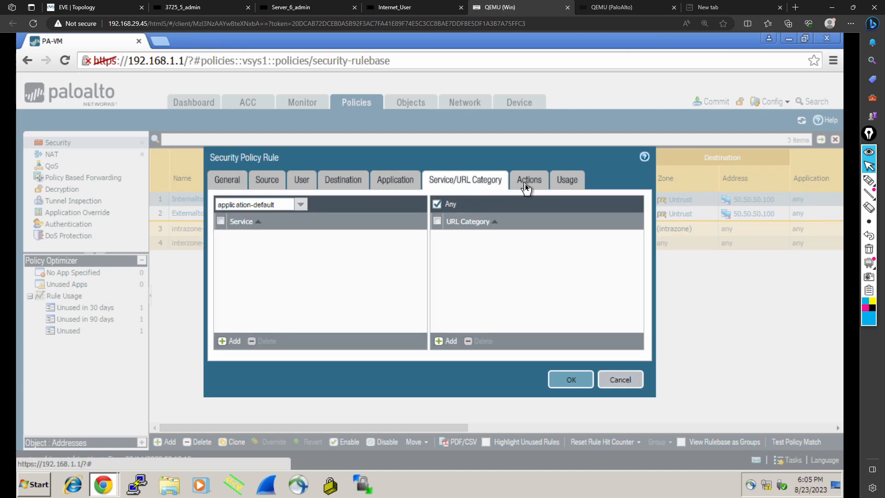
left_click(526, 184)
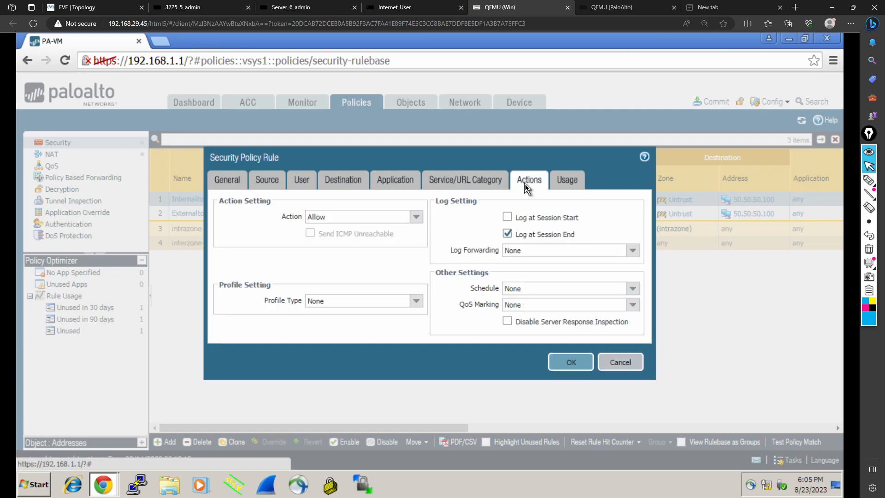
left_click(581, 361)
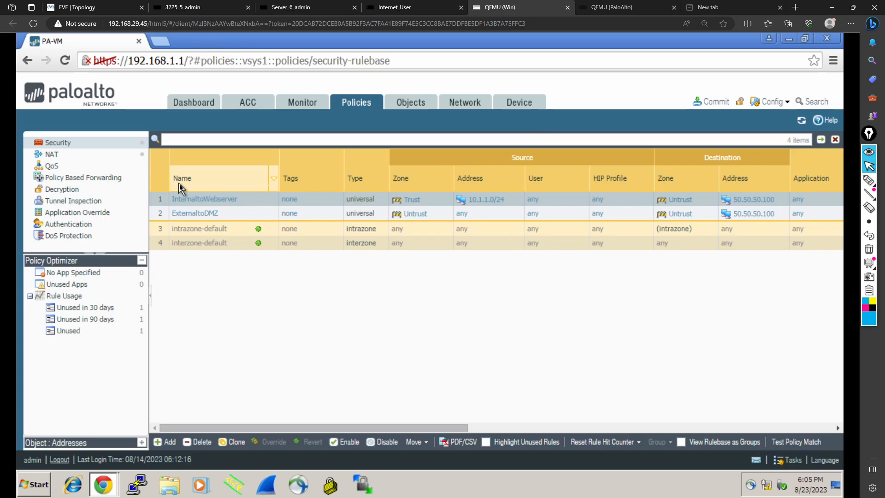
Step: Open the NAT rulebase and add a new NAT rule named DNATtoDMZ
left_click(49, 156)
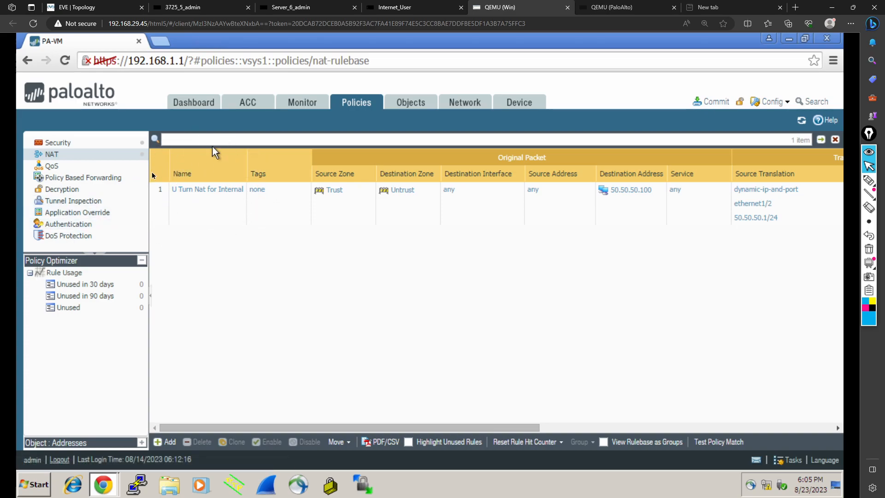
left_click(167, 442)
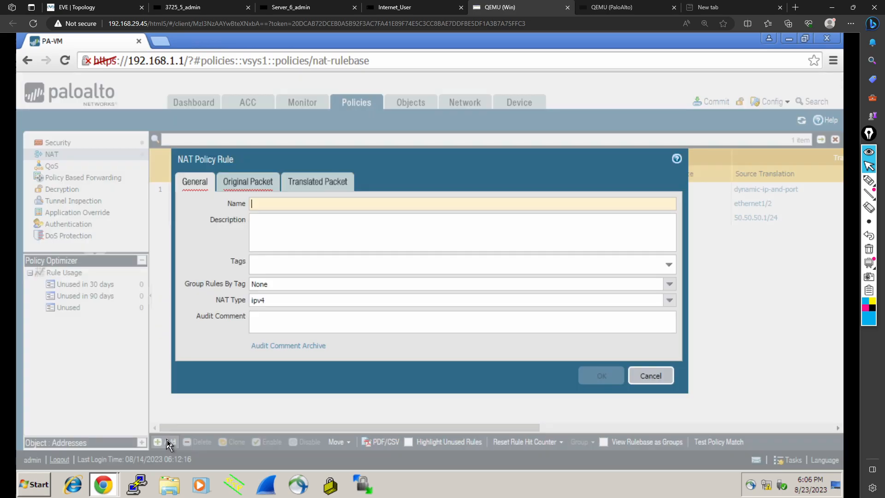
type("DNATo")
type("to")
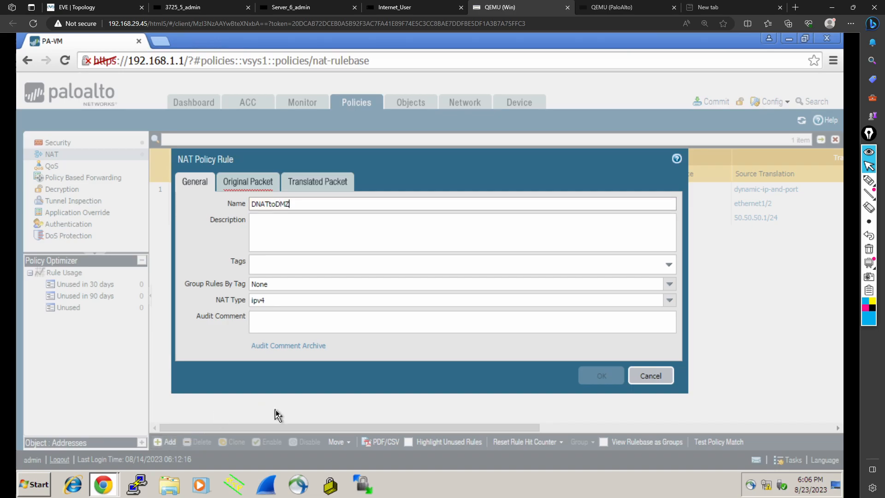
Step: Set the NAT rule's original packet source zone to Untrust
left_click(249, 187)
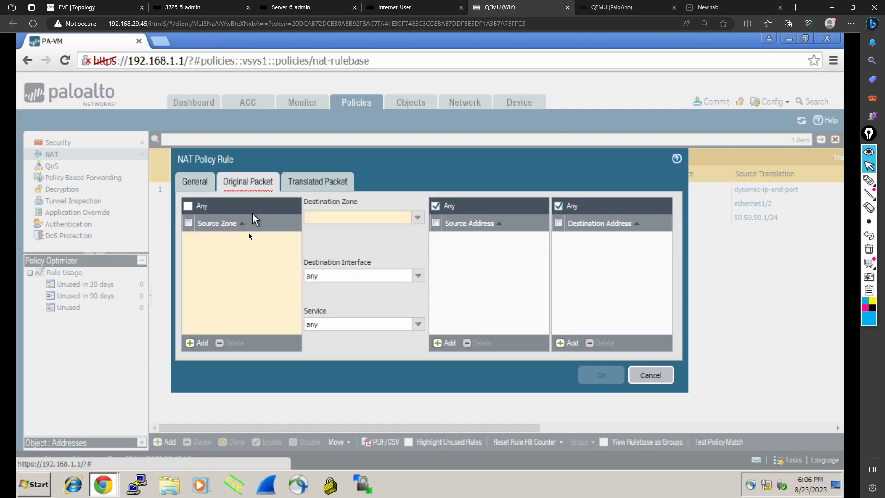
left_click(200, 344)
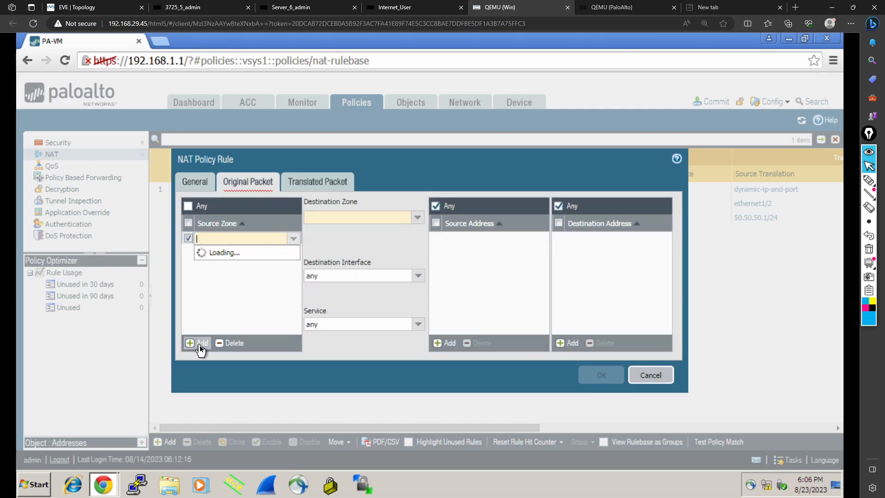
left_click(227, 263)
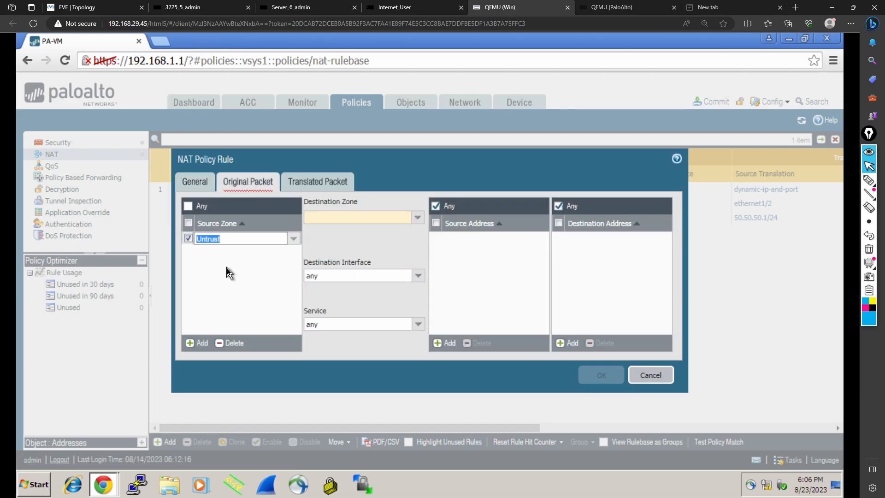
left_click(244, 276)
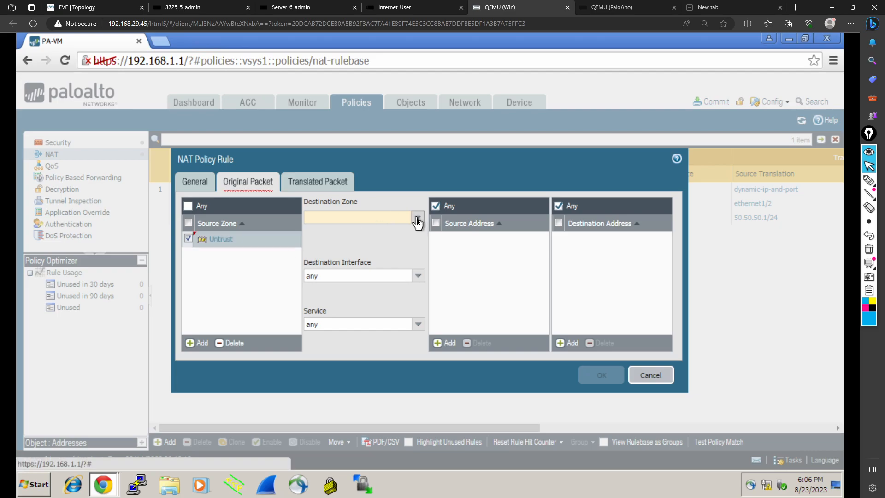
Step: Set the NAT rule's destination zone to Untrust
left_click(417, 223)
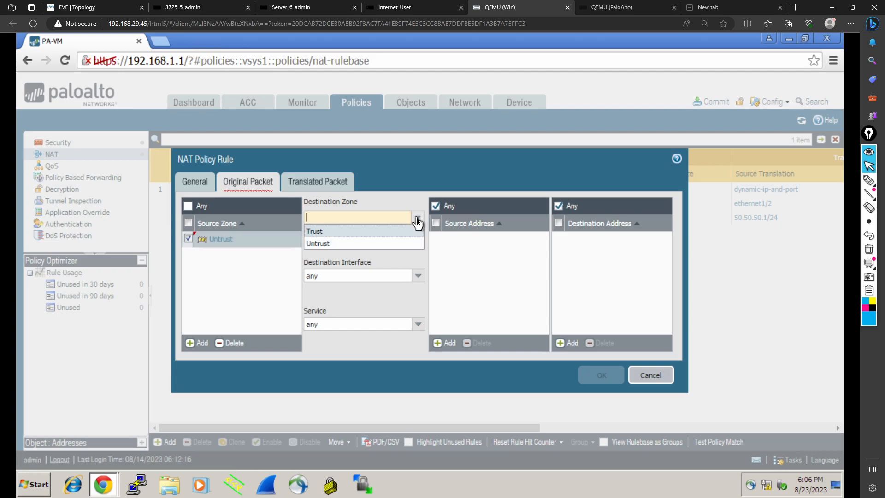
left_click(346, 244)
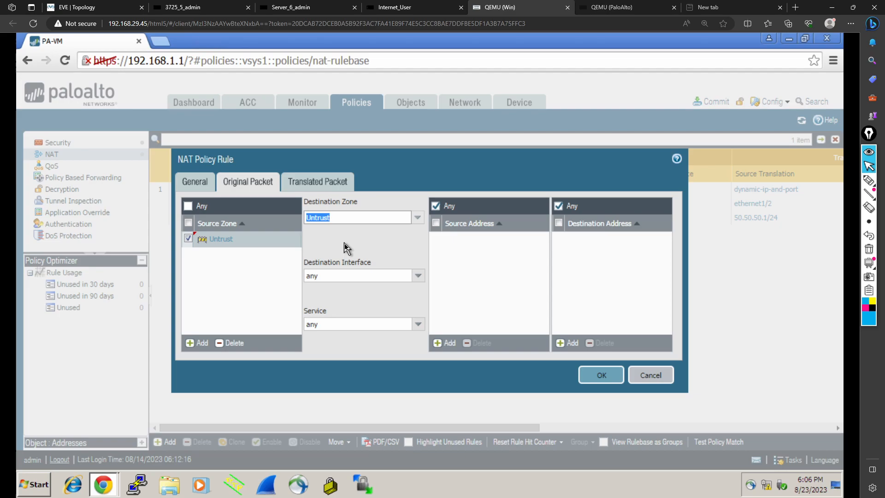
left_click(347, 248)
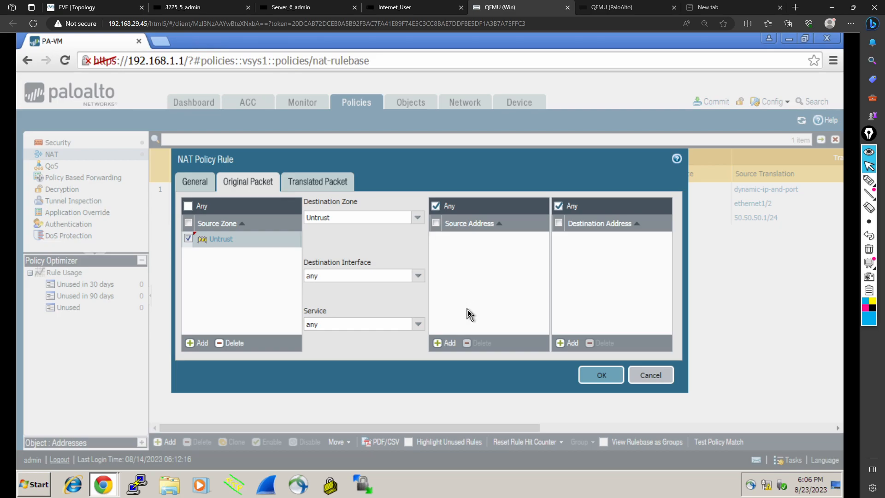
left_click(450, 342)
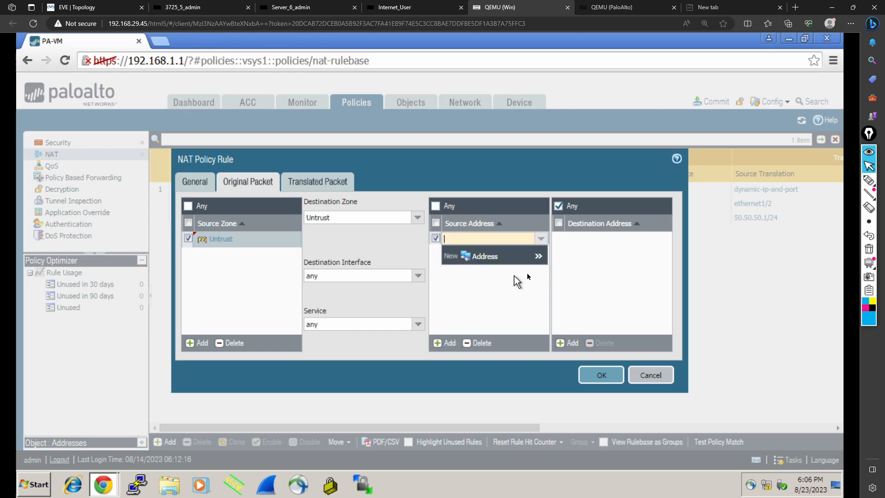
left_click(469, 294)
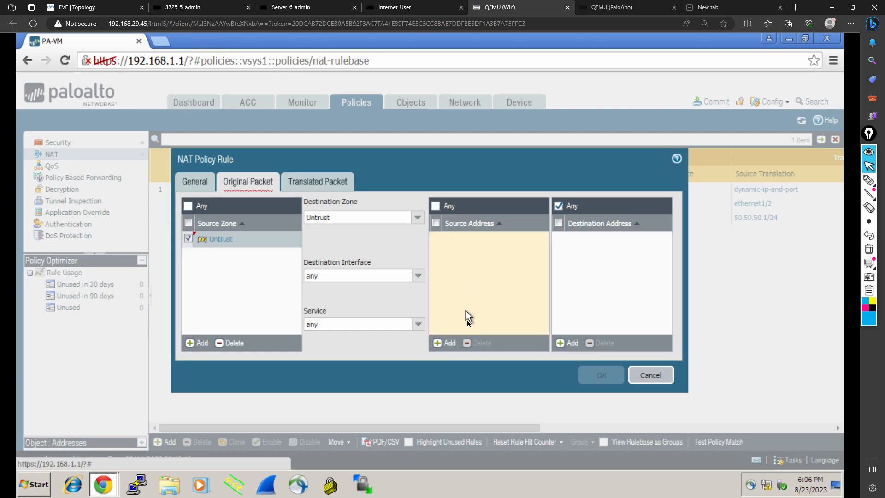
left_click(435, 205)
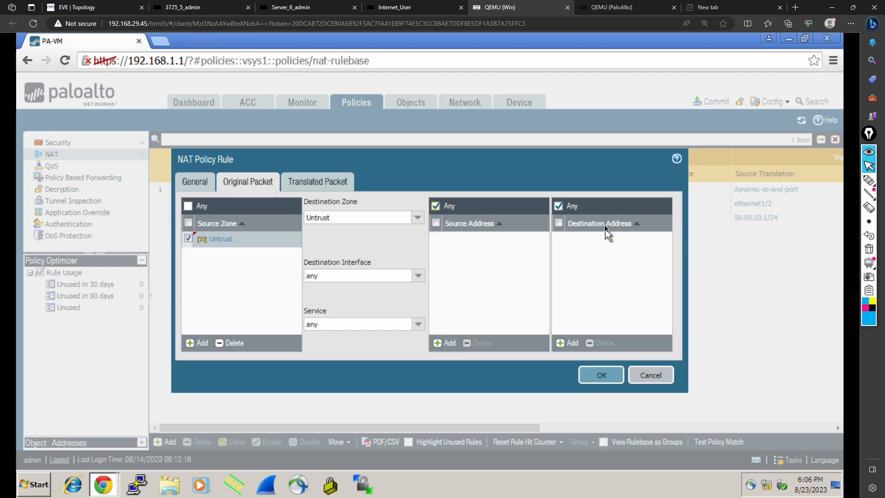
Step: Add 50.50.50.100 as the NAT rule's original destination address
left_click(577, 345)
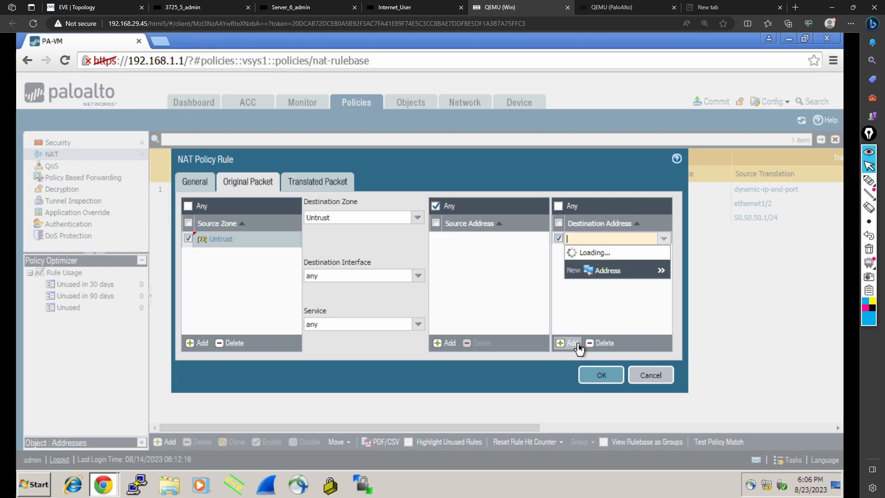
type("50.")
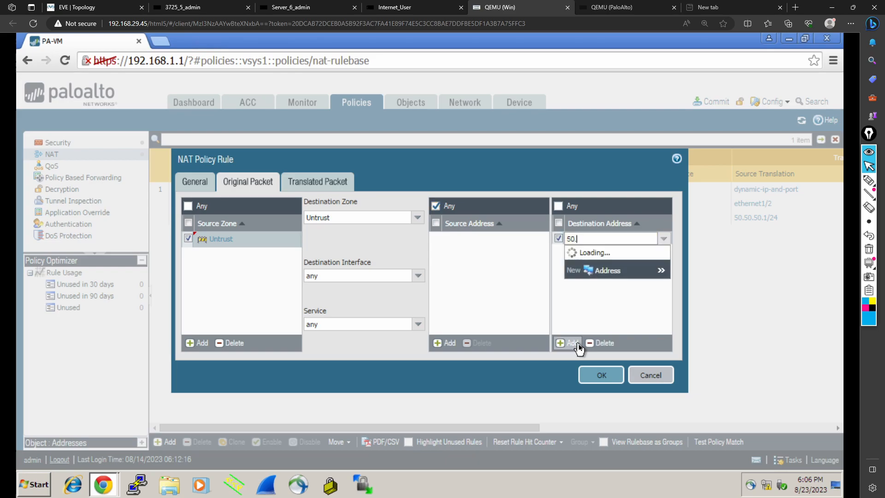
type("50.50")
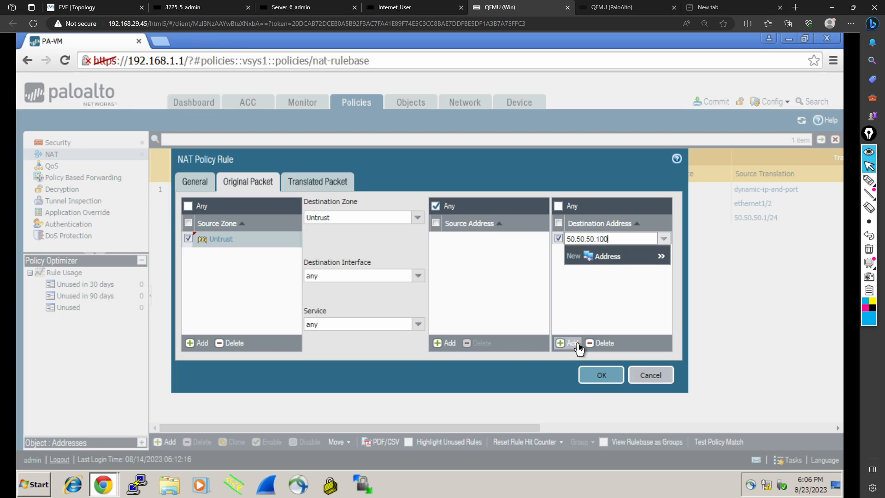
left_click(599, 319)
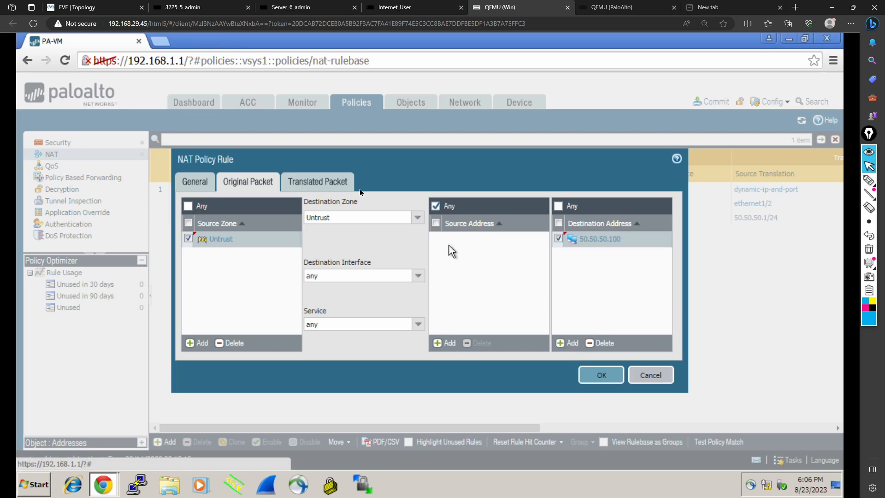
Step: Set the NAT rule's destination address translation to Static IP with translated address 10.1.1.100 and save the rule
left_click(321, 188)
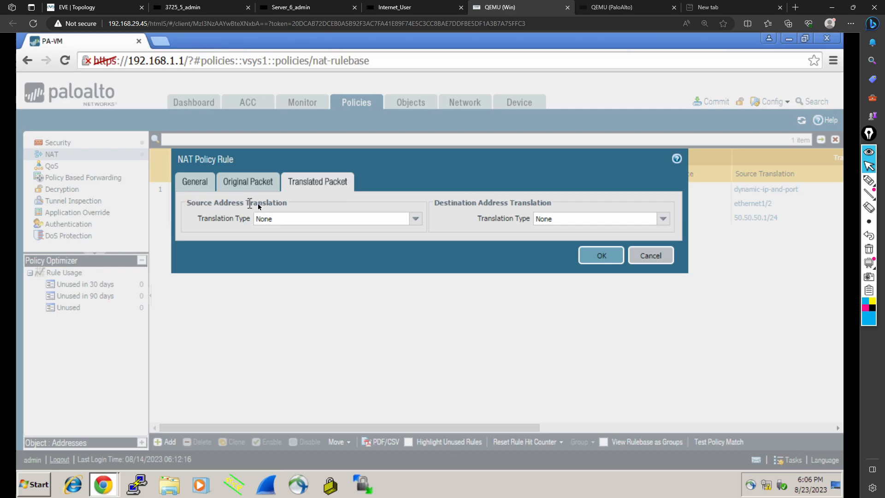
left_click_drag(285, 203, 185, 207)
left_click(231, 244)
left_click(663, 219)
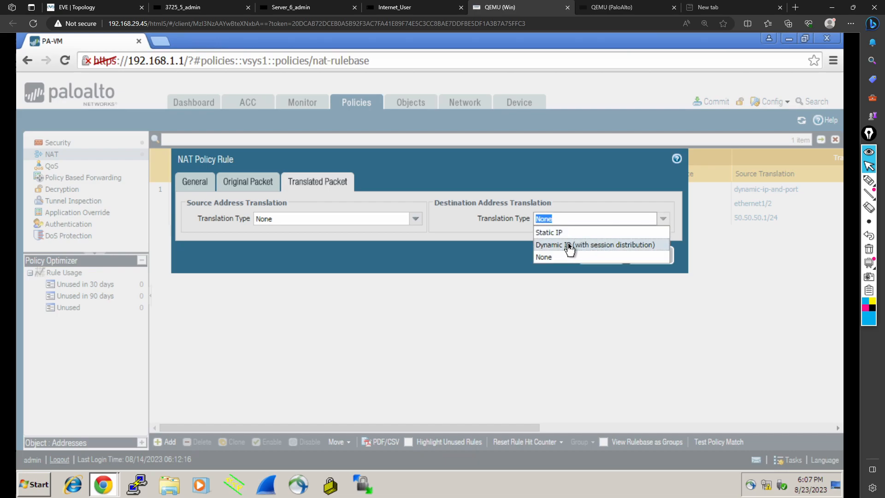
left_click(562, 233)
left_click(547, 235)
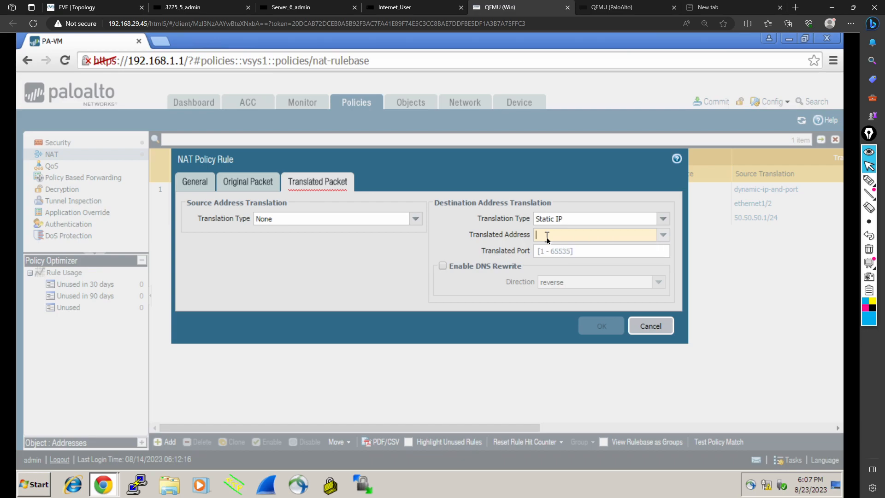
type("10.")
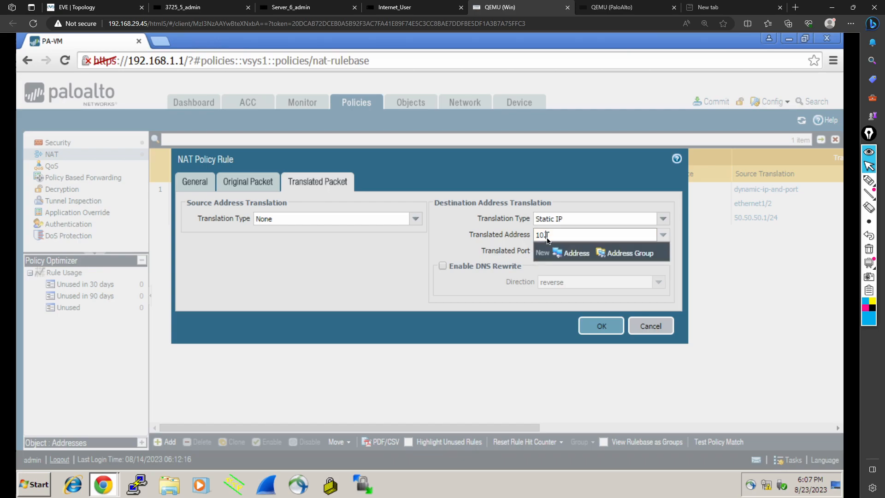
type("1.1.100")
left_click(590, 326)
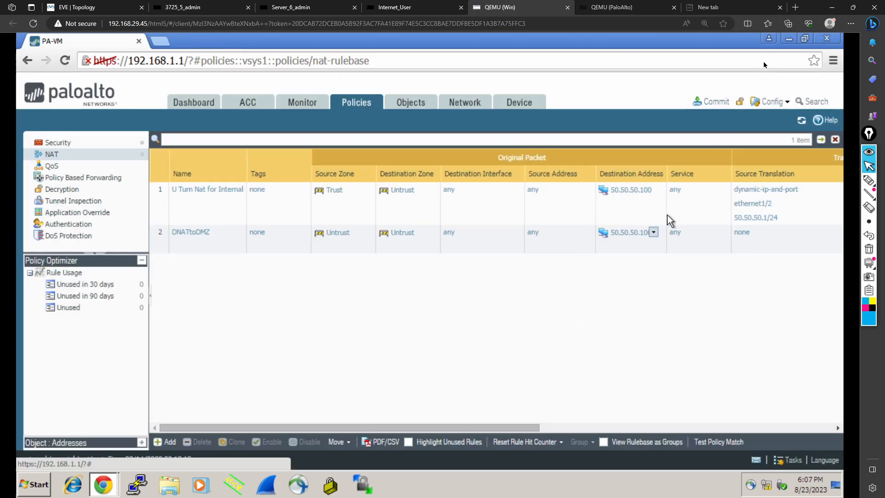
Step: On the Internet_User console, display the host's IP settings and ping 50.50.50.100 twice
left_click(711, 102)
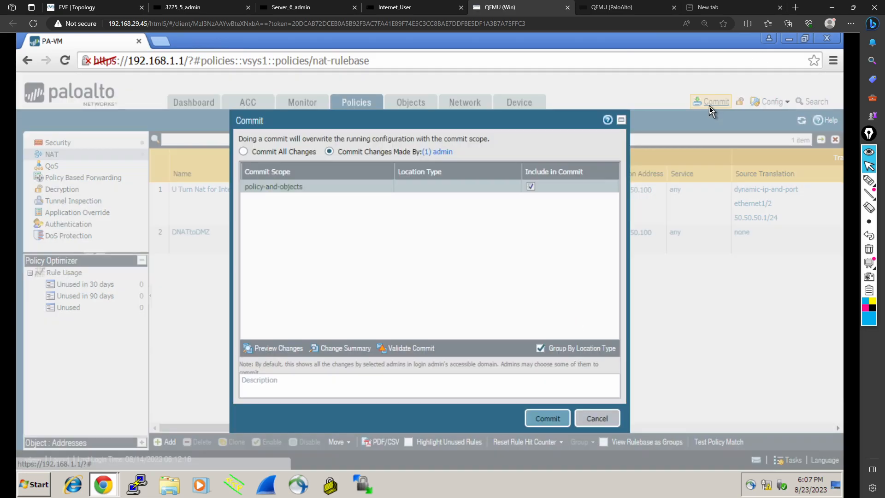
left_click(409, 10)
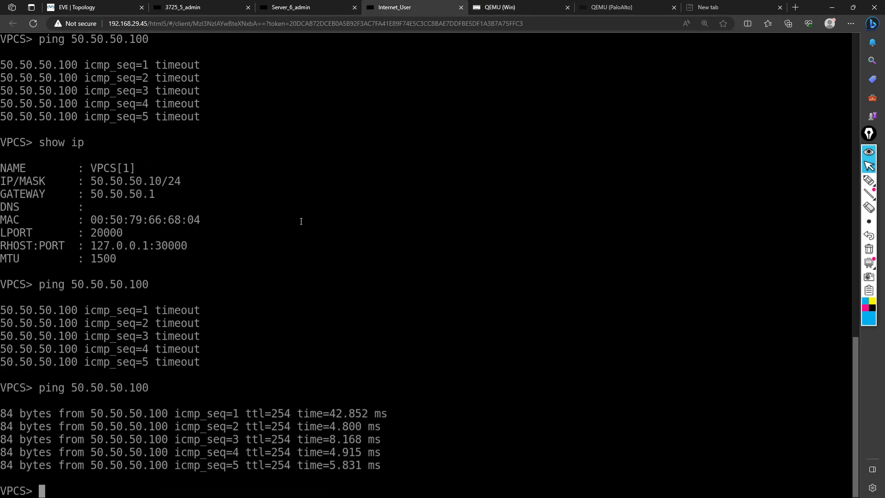
key("Return")
key("Return")
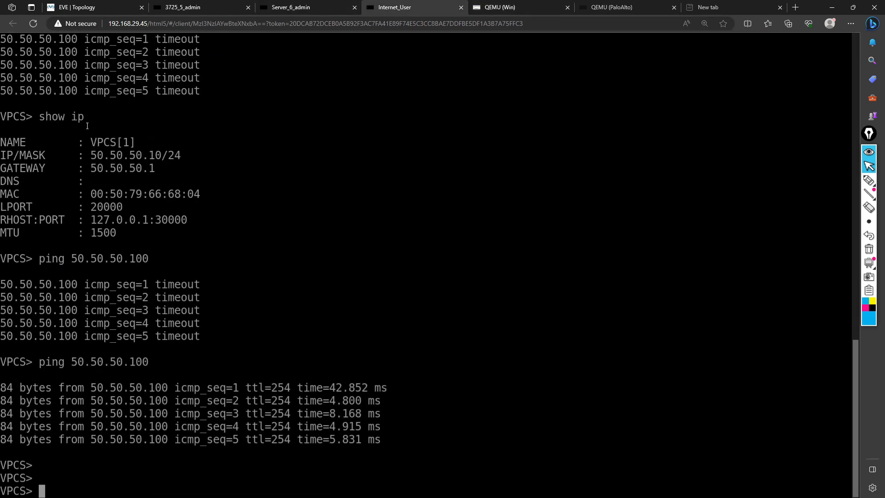
type("show ip")
key("Return")
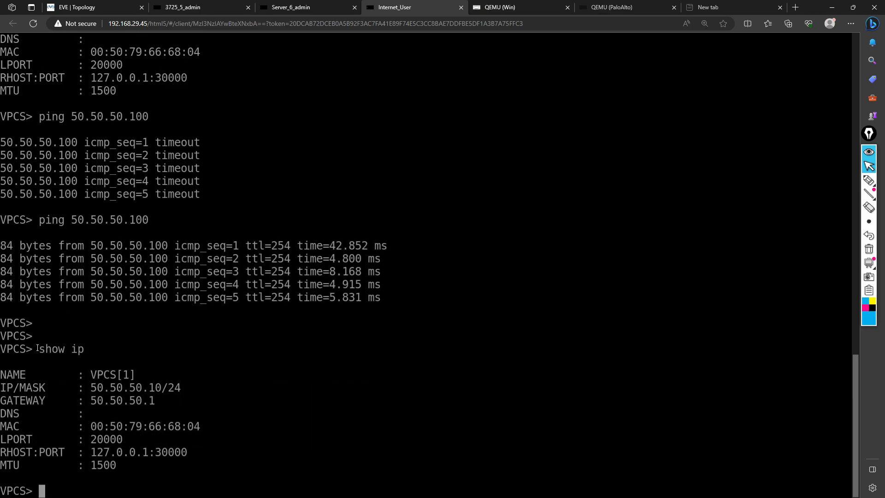
type("ping")
key("BackSpace")
key("BackSpace")
key("BackSpace")
key("BackSpace")
key("Up")
key("Up")
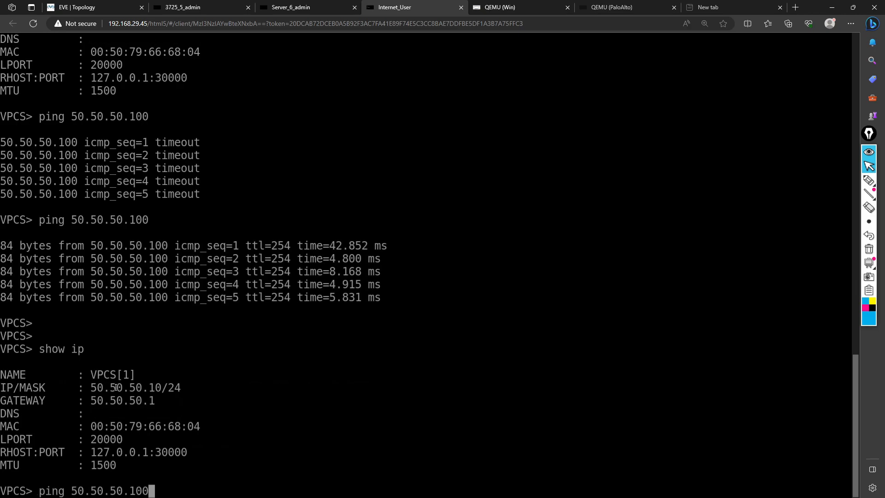
key("Return")
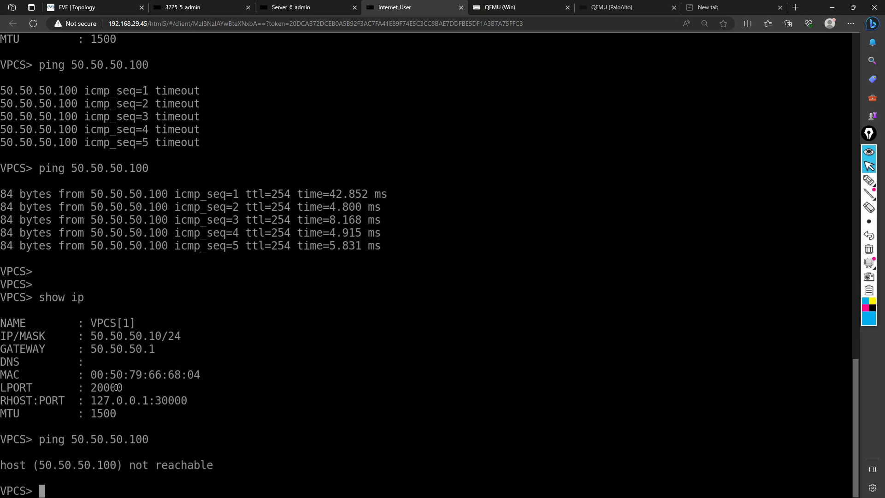
key("Up")
key("Return")
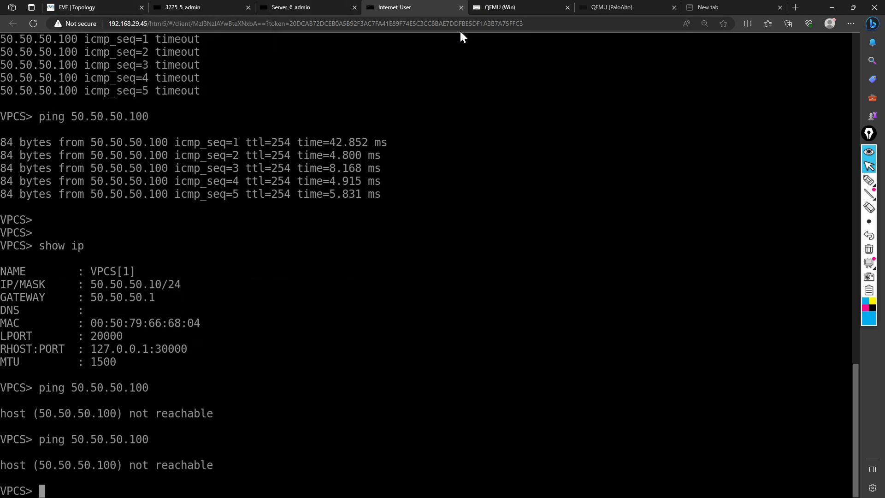
Step: Commit the pending configuration changes to the firewall
left_click(499, 7)
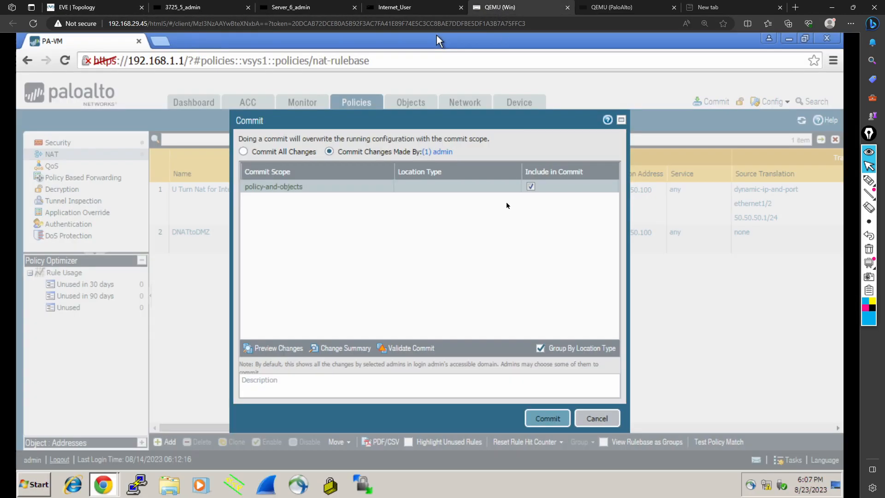
left_click(557, 420)
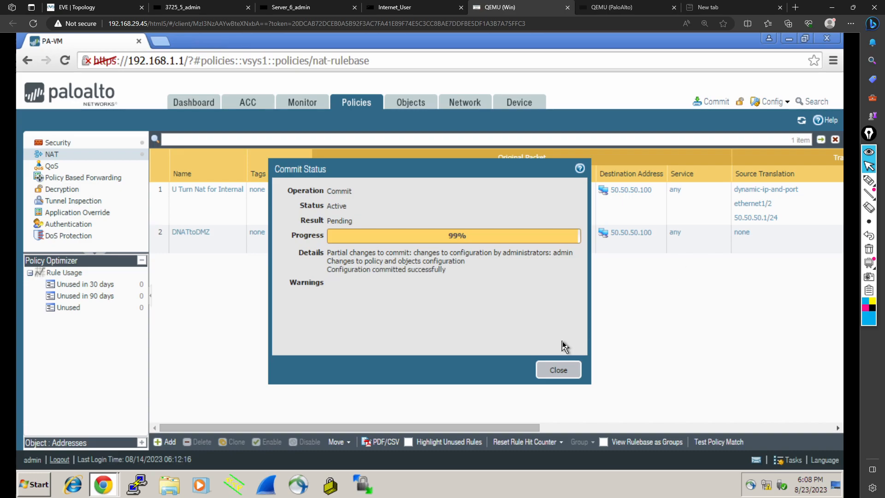
left_click(557, 369)
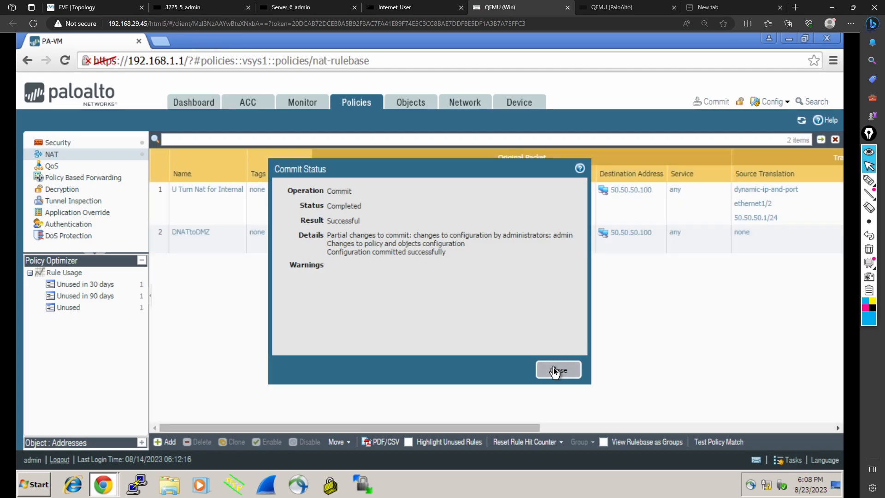
Step: Ping 50.50.50.100 again from the Internet_User console
left_click(397, 7)
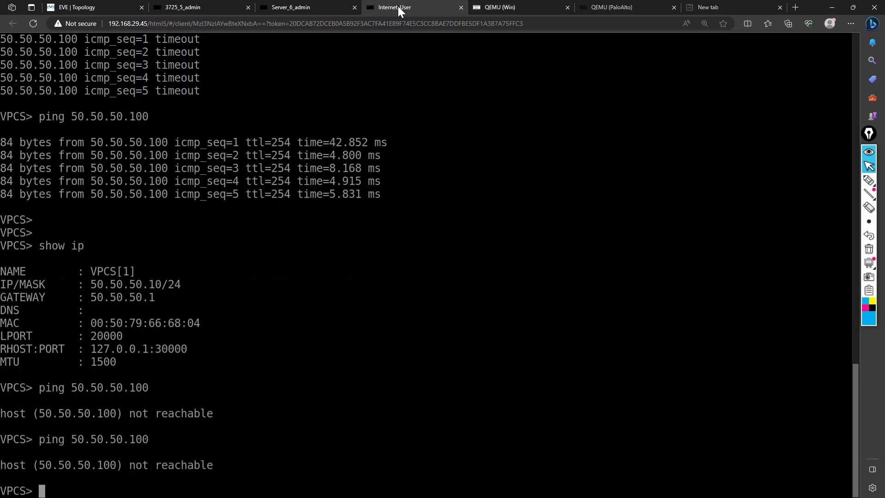
key("Up")
key("Return")
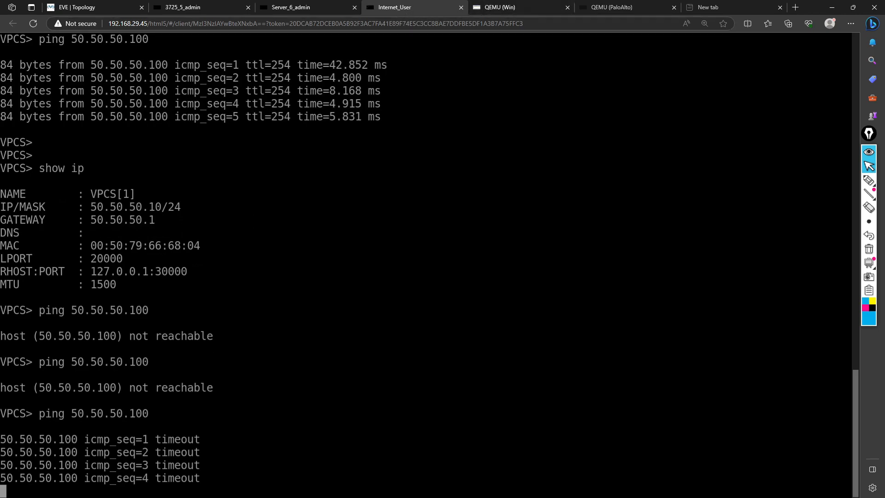
Step: Move the DNATtoDMZ NAT rule above the U Turn Nat for Internal rule
left_click(530, 6)
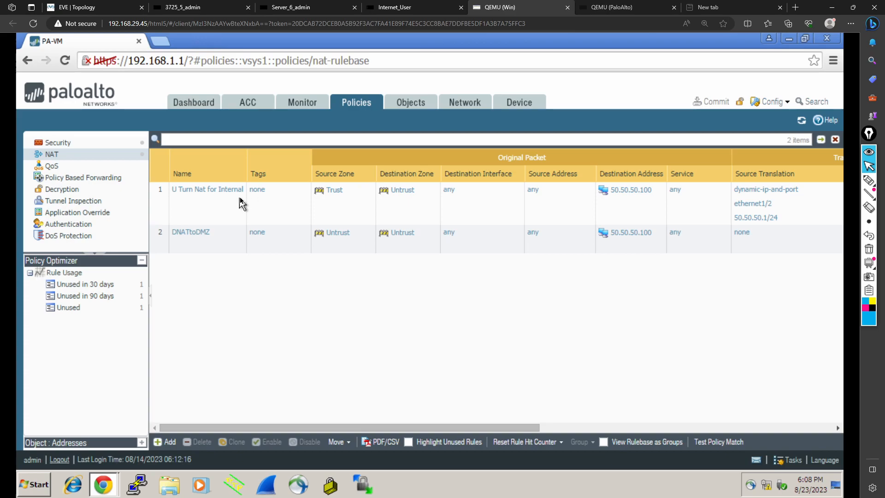
left_click(160, 247)
left_click_drag(160, 202, 160, 202)
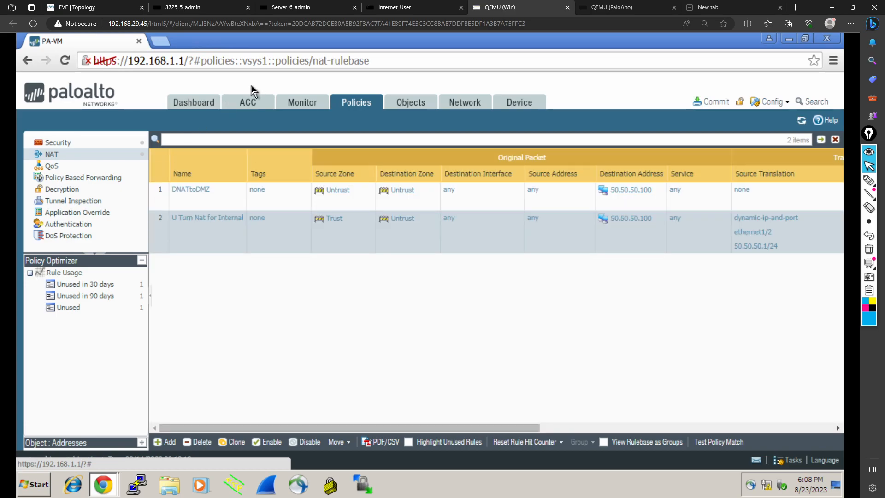
Step: Move the ExternaltoDMZ security rule above the InternaltoWebserver rule
left_click(73, 147)
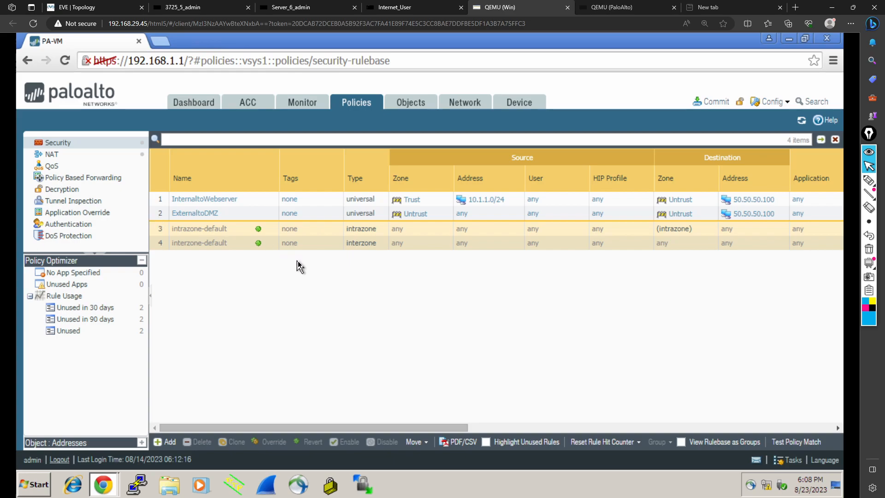
left_click(159, 213)
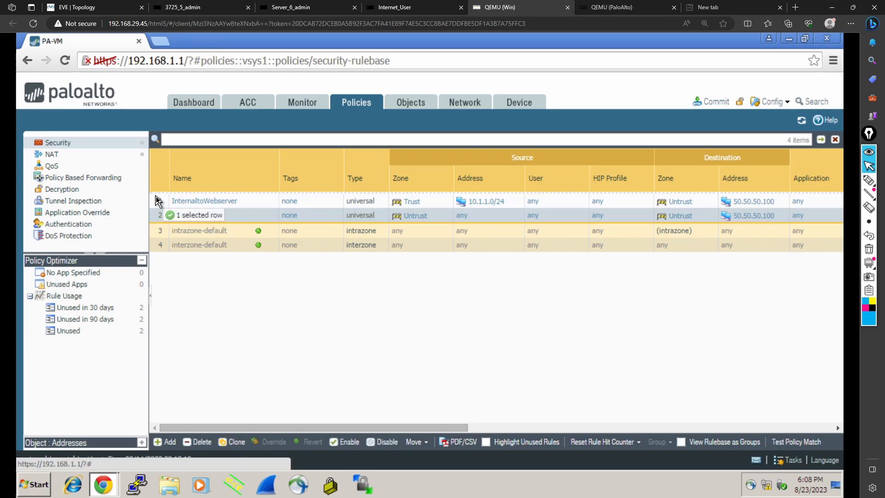
left_click(158, 199)
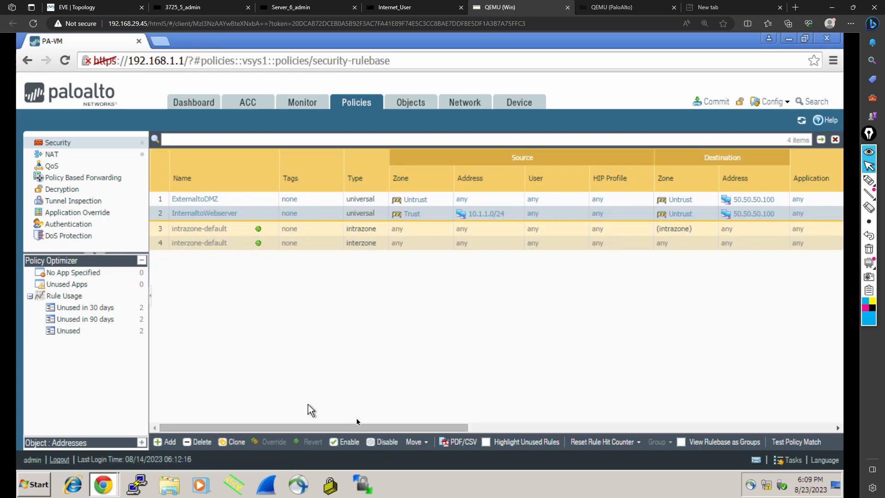
Step: Commit the reordered rules to the firewall
left_click(717, 105)
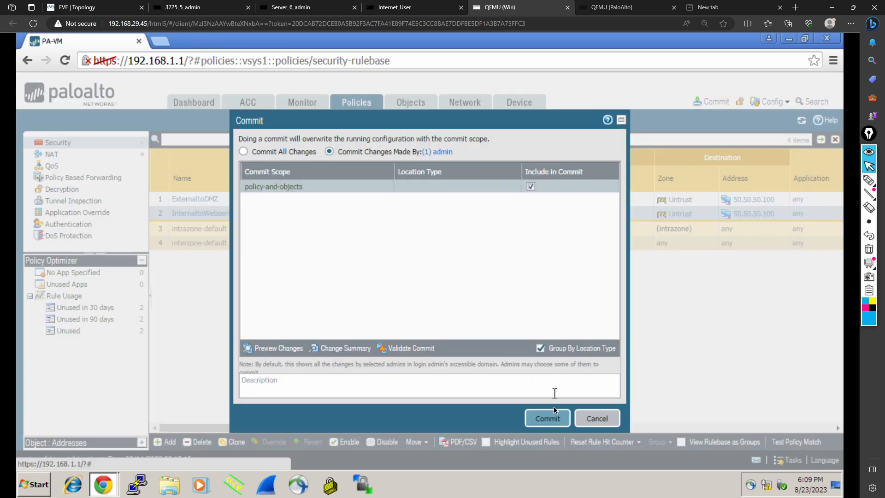
left_click(553, 418)
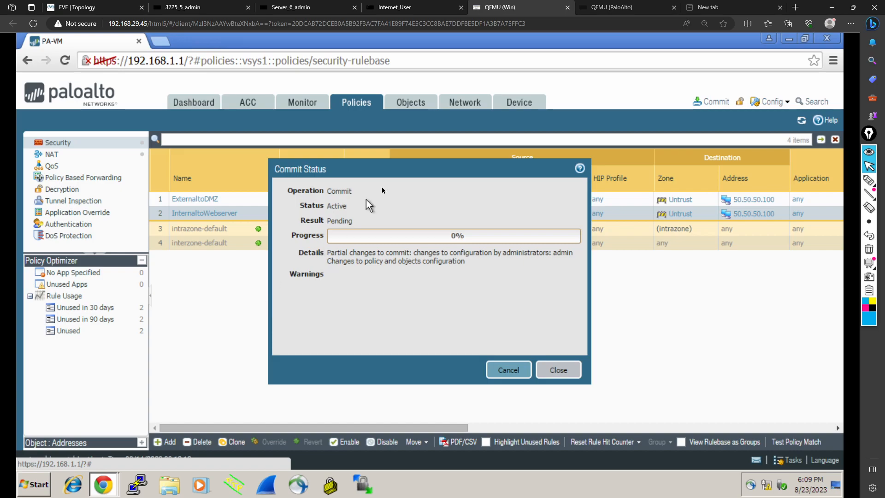
left_click_drag(368, 165, 386, 235)
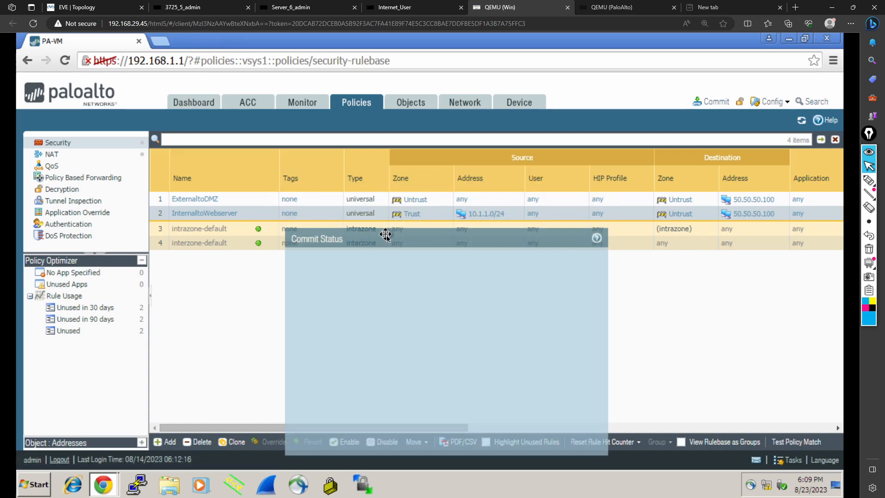
left_click_drag(385, 235, 386, 235)
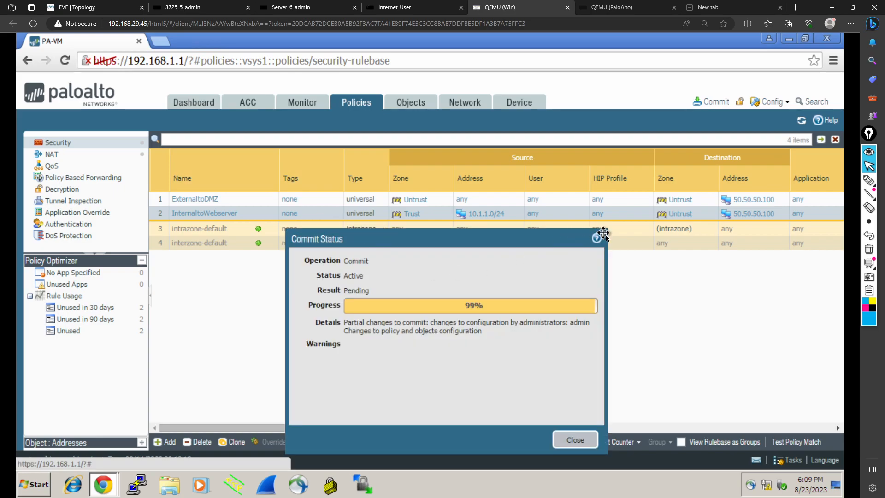
left_click(572, 438)
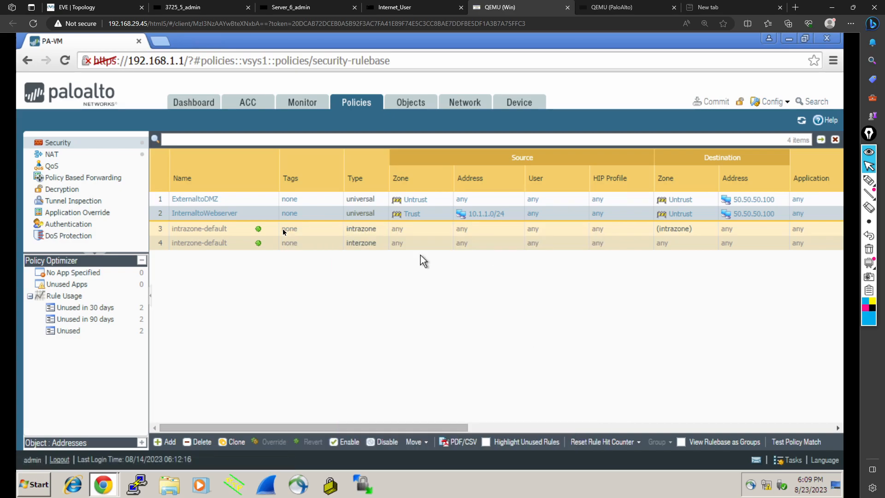
Step: Open the ExternaltoDMZ security rule and add Trust as a destination zone
left_click(199, 201)
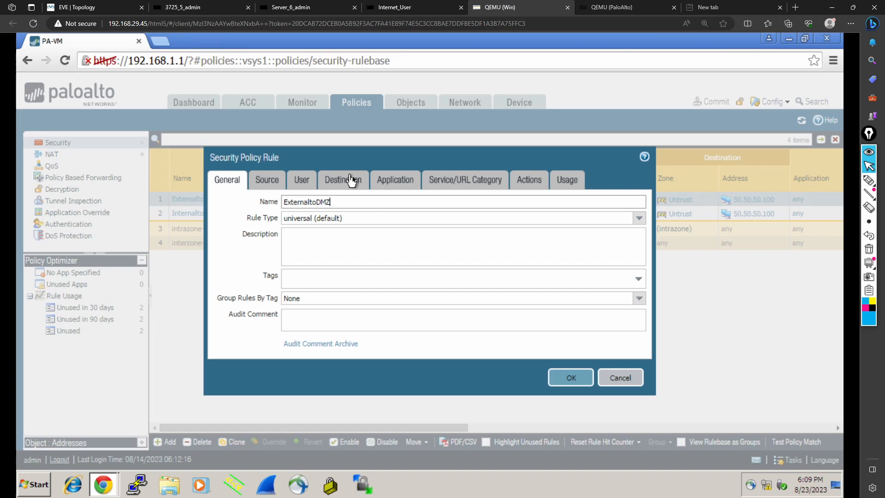
left_click(352, 180)
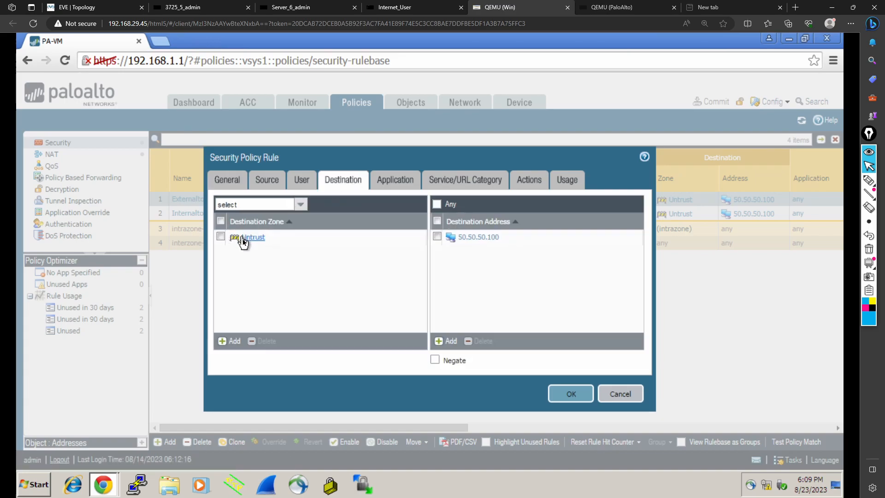
left_click(238, 341)
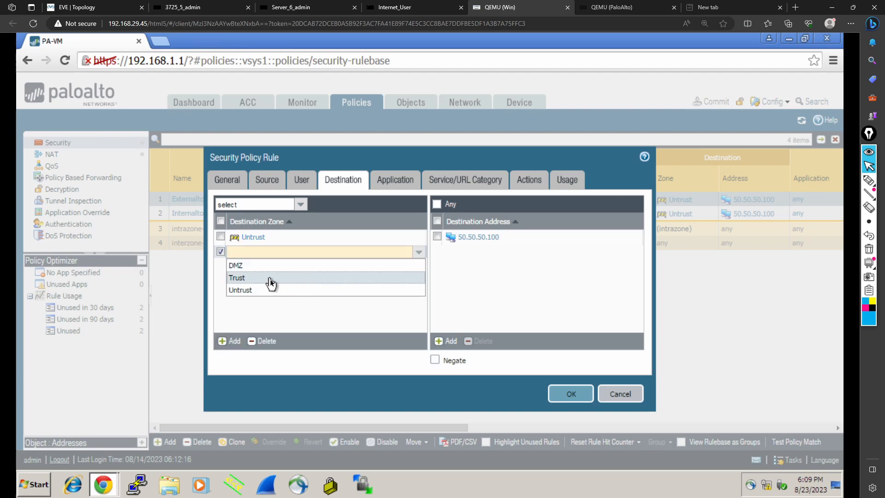
left_click(271, 277)
left_click(346, 297)
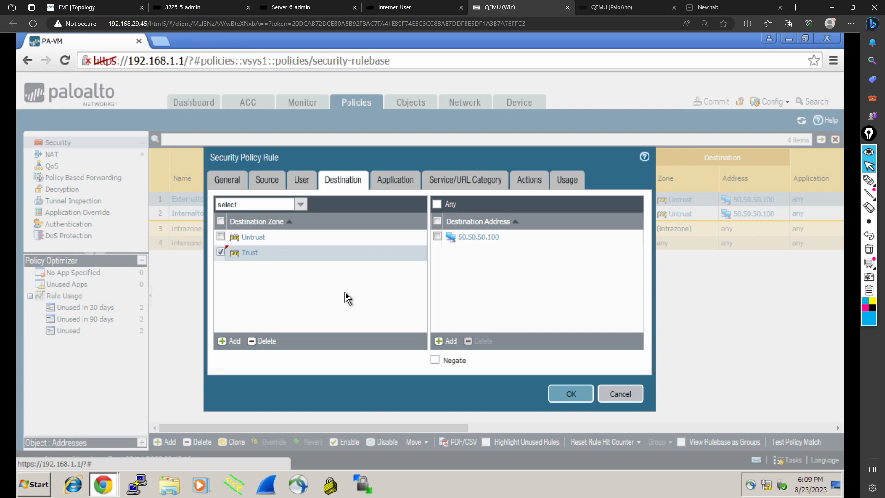
Step: Remove Untrust from the ExternaltoDMZ rule's destination zones, keeping only Trust, and save the rule
left_click(220, 237)
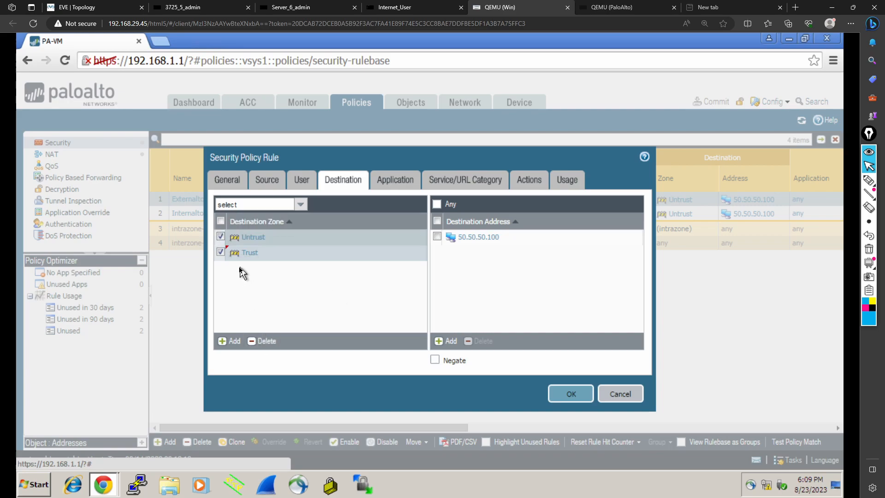
left_click(221, 252)
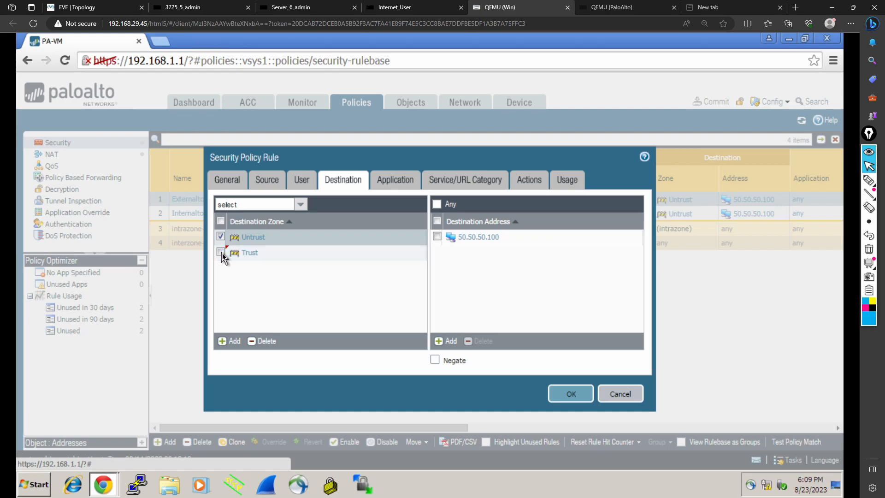
left_click(260, 344)
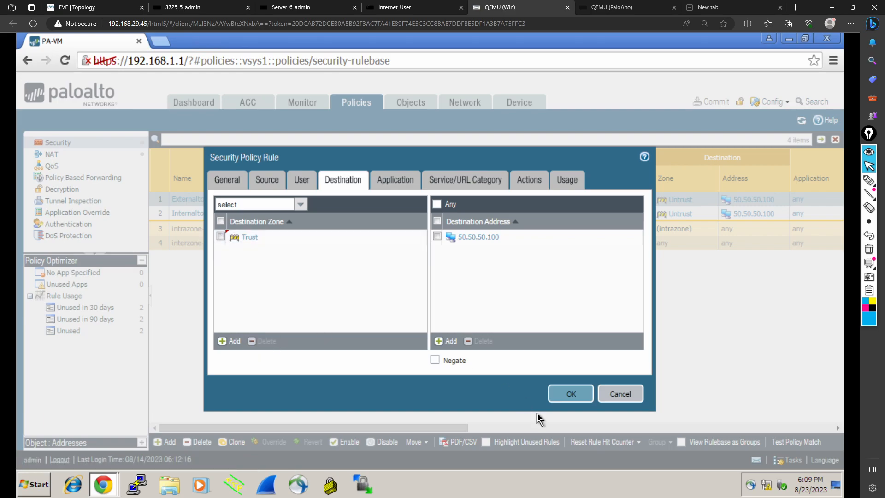
left_click(577, 397)
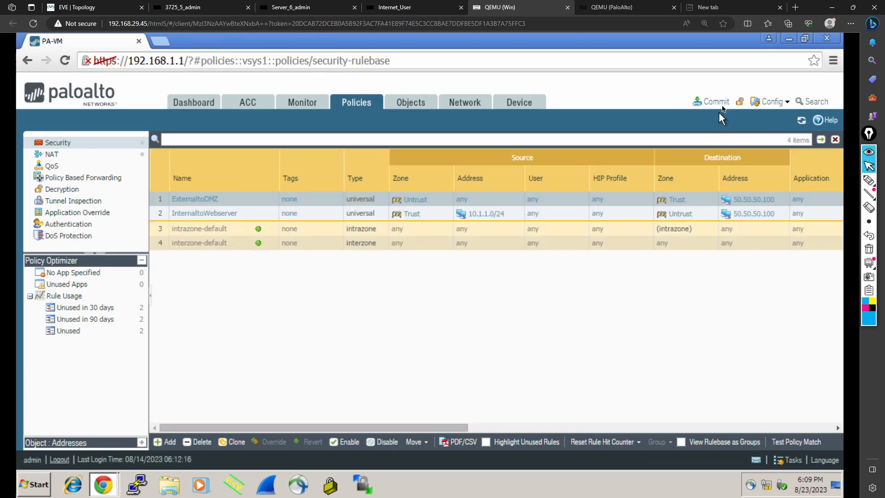
Step: Commit the updated security rule to the firewall
left_click(721, 106)
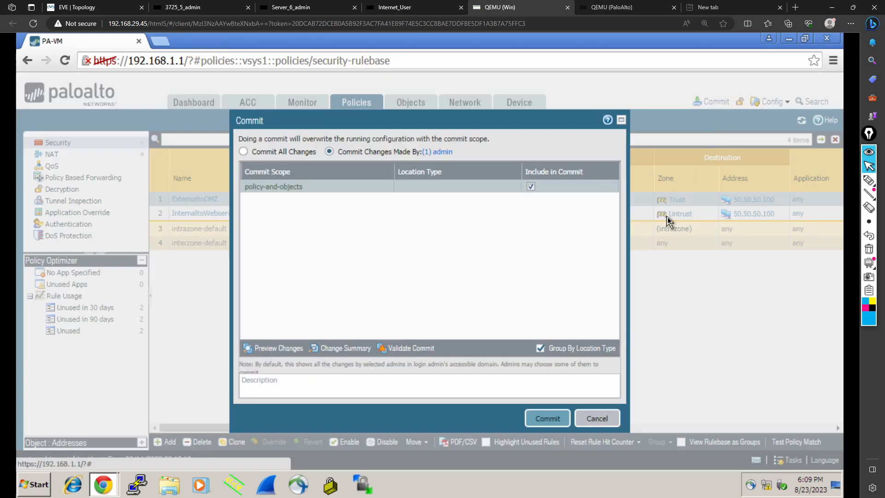
left_click(537, 418)
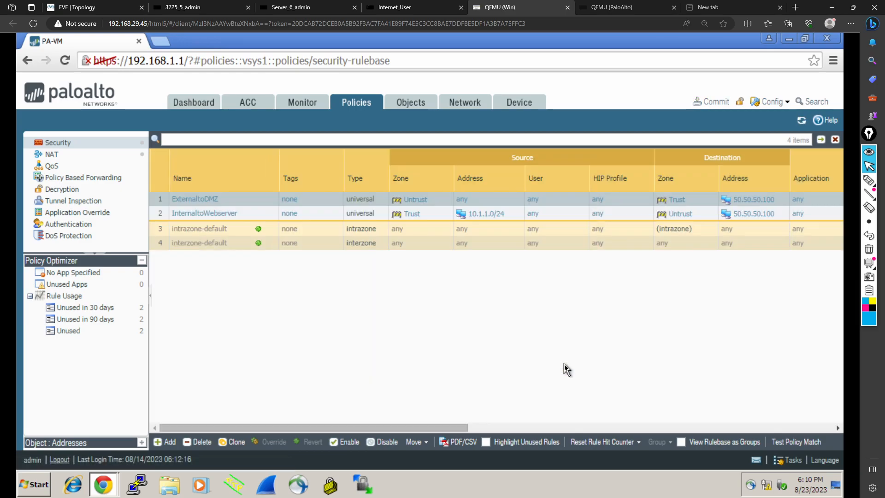
Step: Rerun the ping to 50.50.50.100 from the Internet_User console and highlight the reply source
left_click(395, 8)
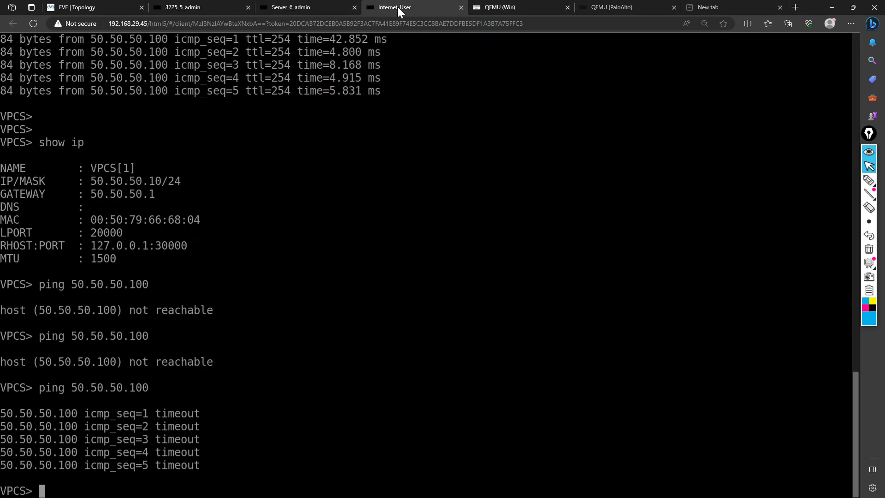
key("Up")
key("Return")
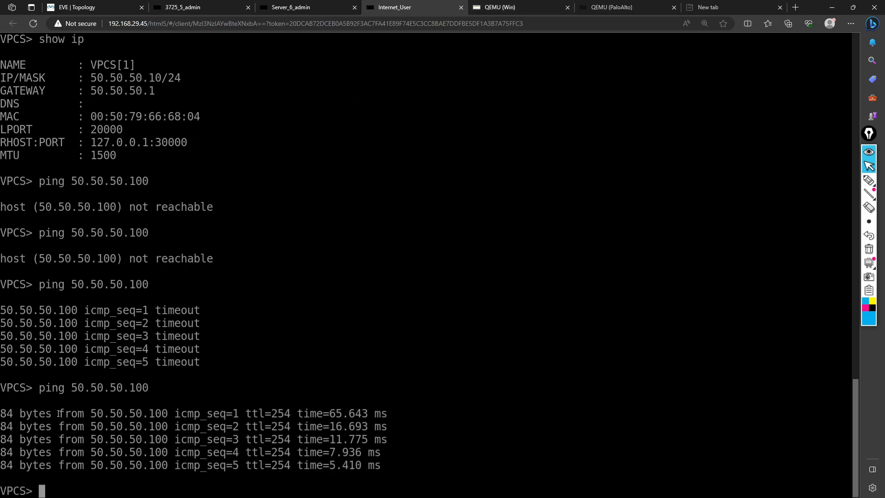
left_click_drag(61, 413, 166, 417)
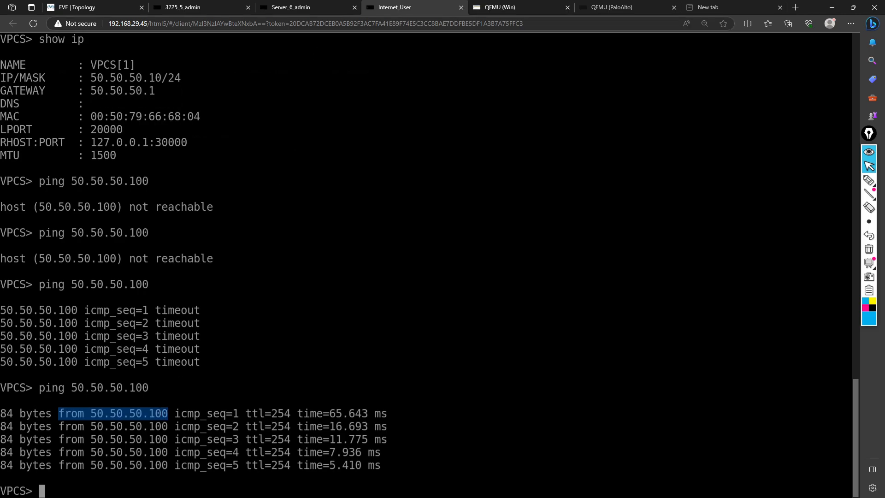
Step: Examine the server's ICMP debug output for the source and destination of its echo replies
left_click(311, 10)
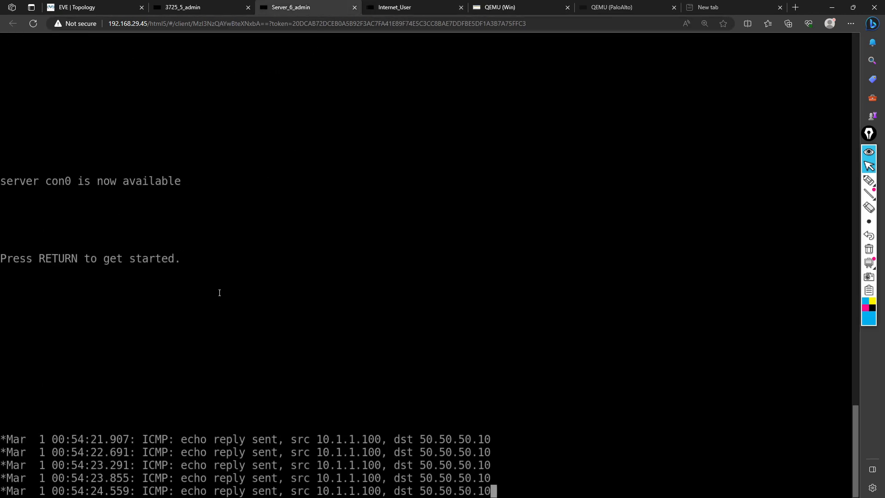
key("Return")
key("Return")
key("Return")
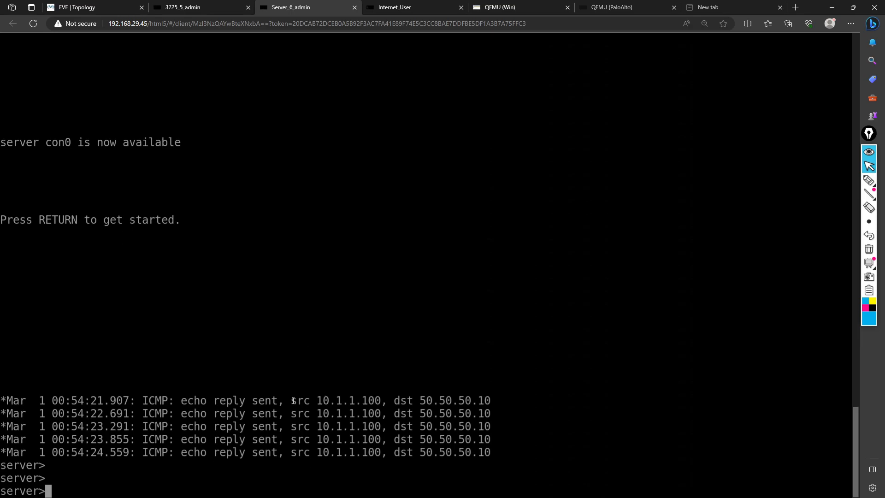
left_click_drag(294, 401, 376, 400)
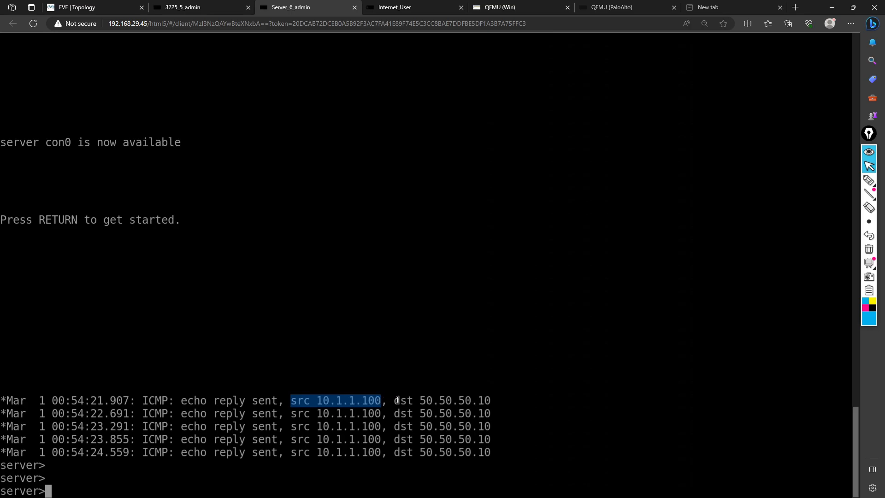
left_click_drag(397, 400, 483, 401)
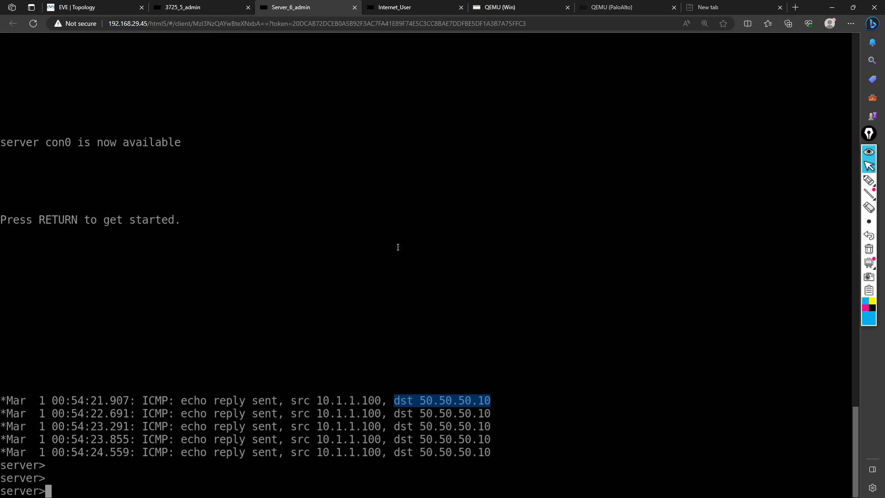
Step: Compare the lab topology diagram with the ping replies on the Internet_User console
left_click(95, 4)
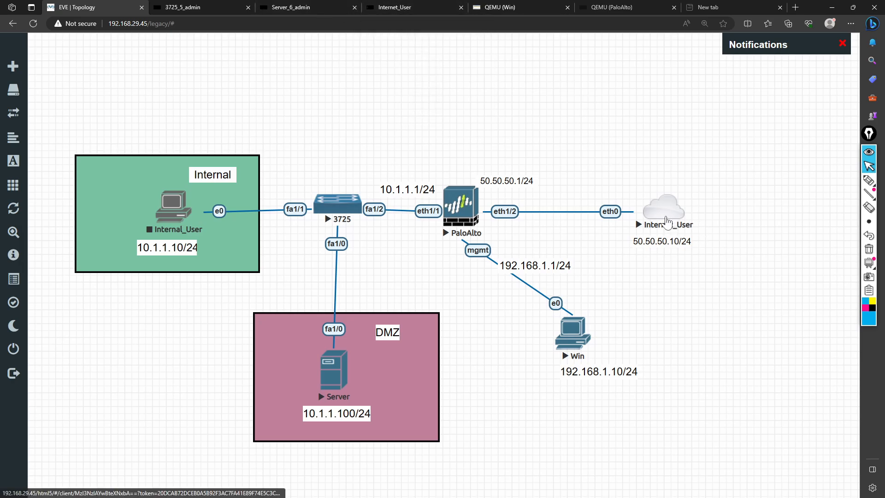
left_click(412, 6)
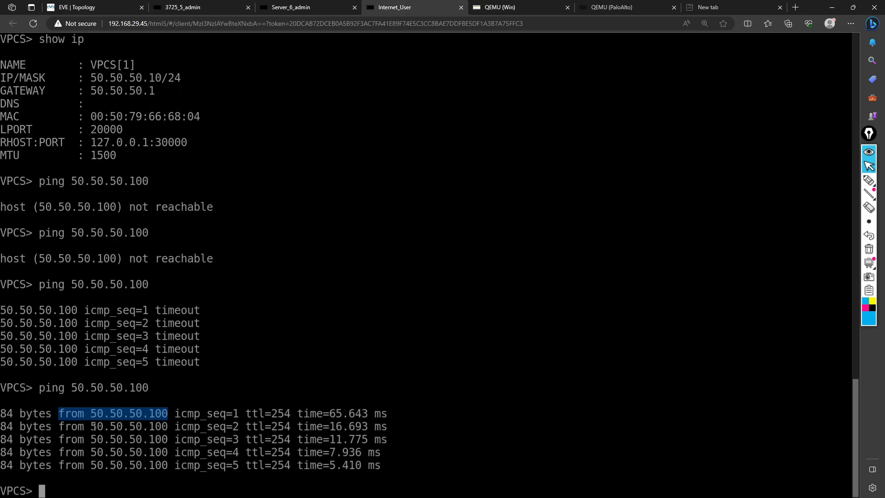
left_click_drag(93, 426, 165, 428)
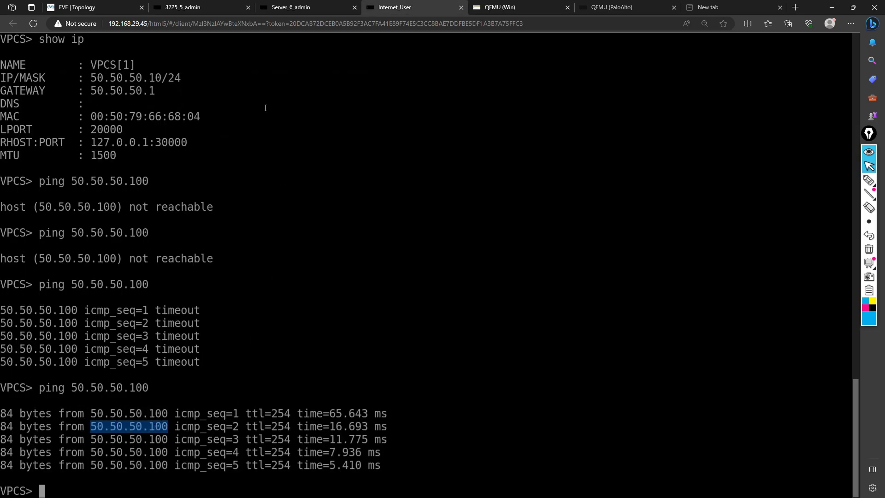
left_click(95, 7)
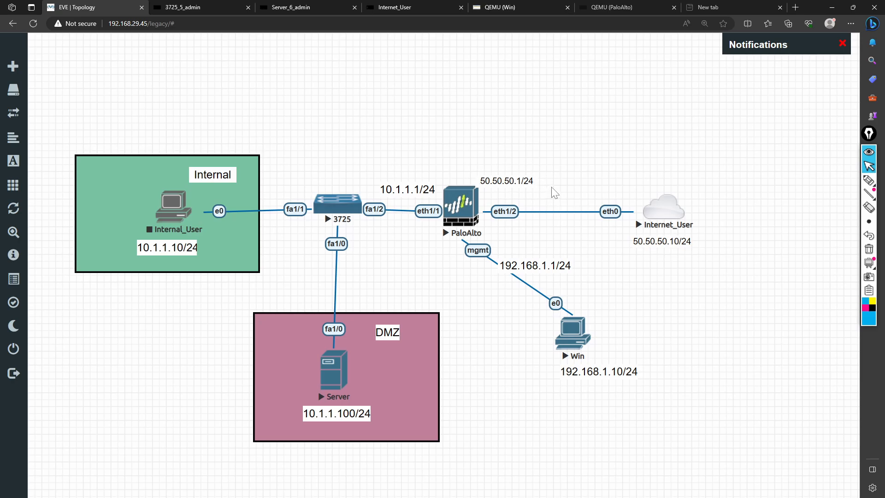
Step: Open the DNATtoDMZ NAT rule and set source translation to Dynamic IP And Port on interface address ethernet1/2
left_click(529, 7)
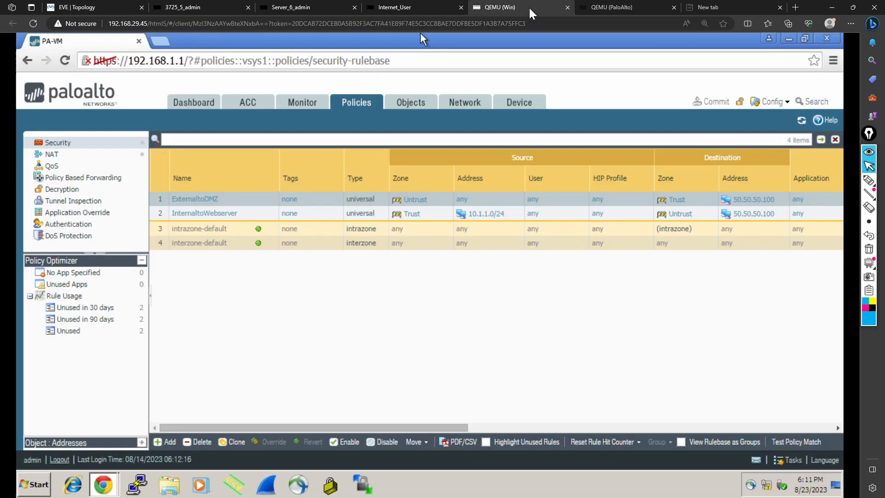
left_click(62, 156)
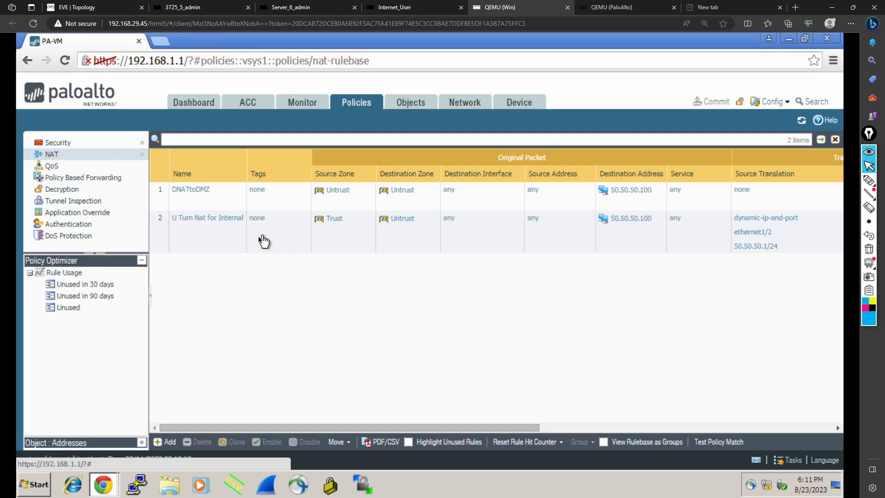
left_click(193, 197)
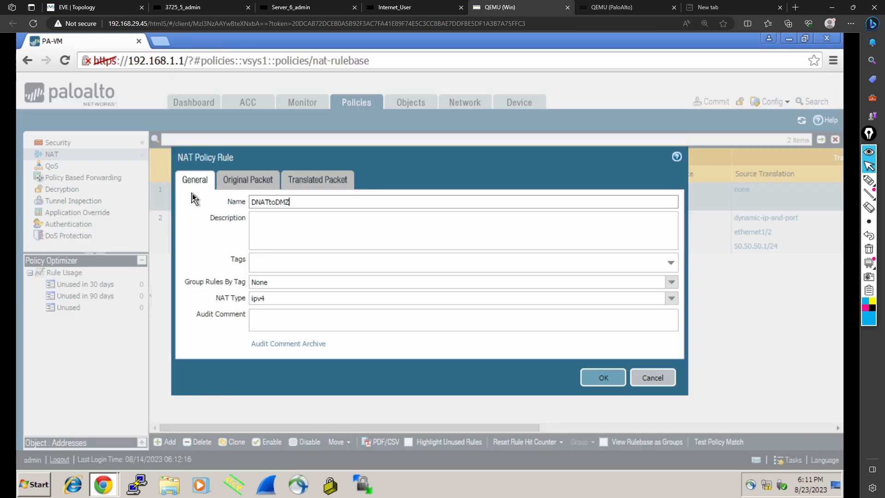
left_click(318, 181)
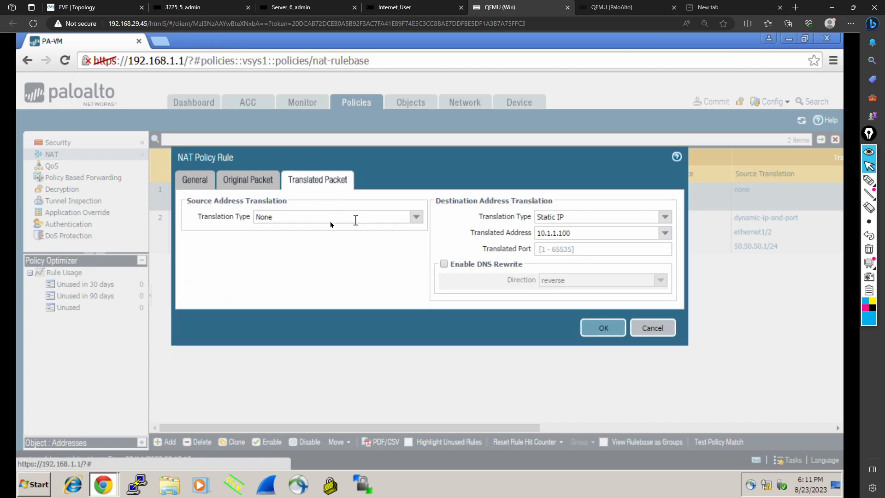
left_click(416, 217)
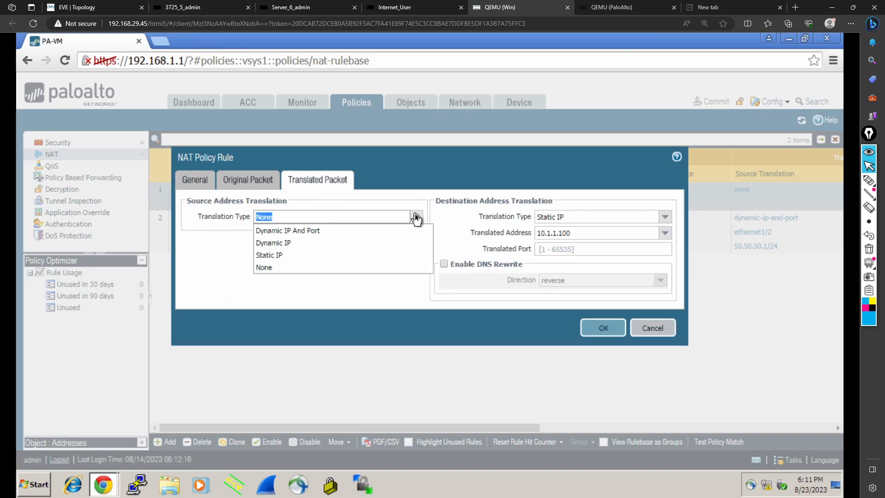
left_click(297, 230)
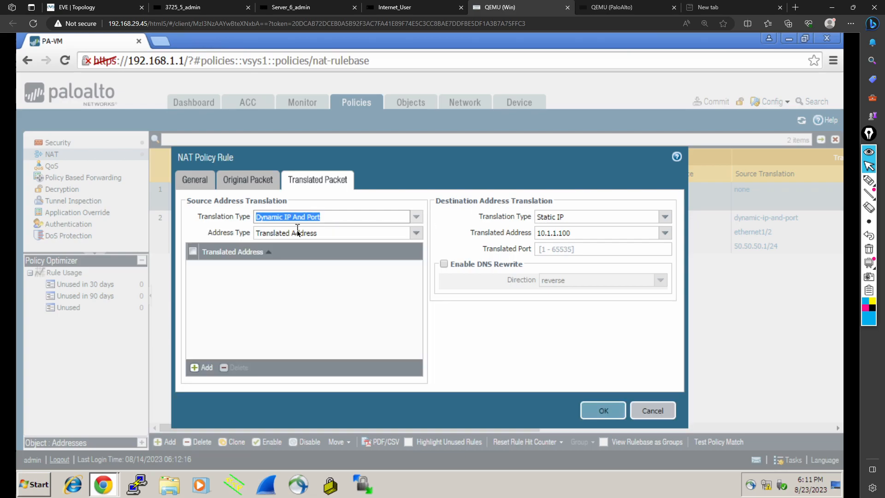
left_click(416, 232)
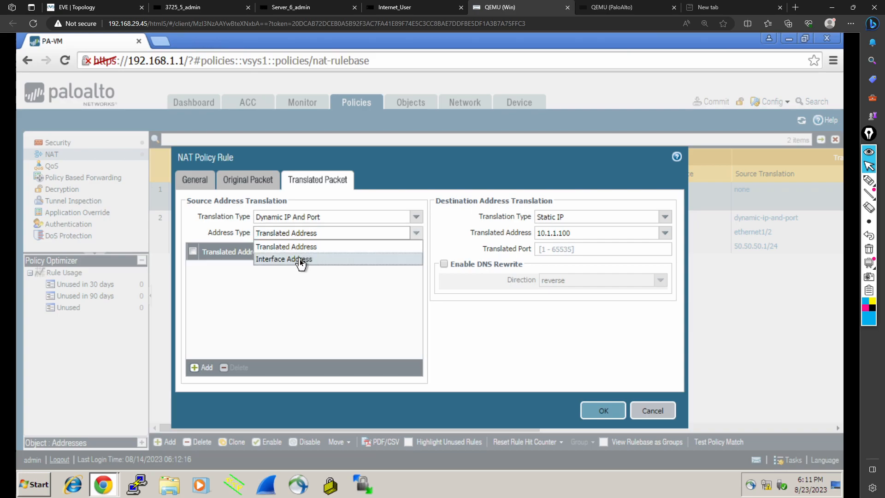
left_click(300, 259)
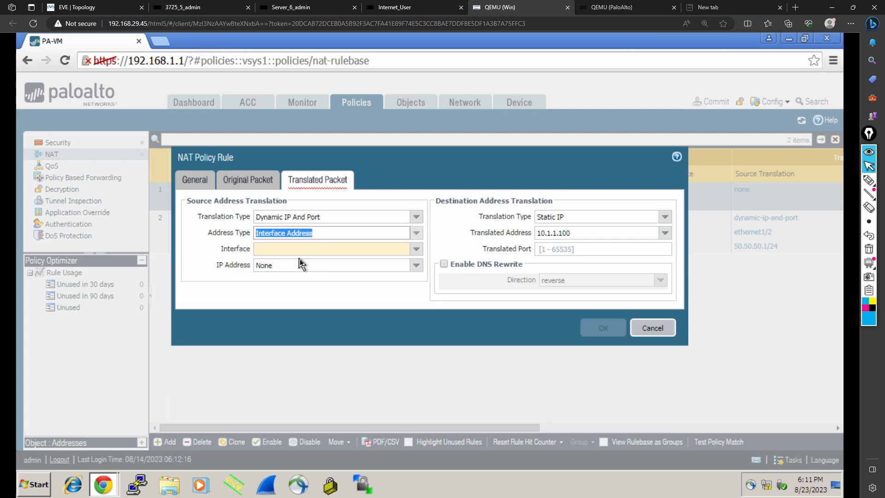
left_click(417, 251)
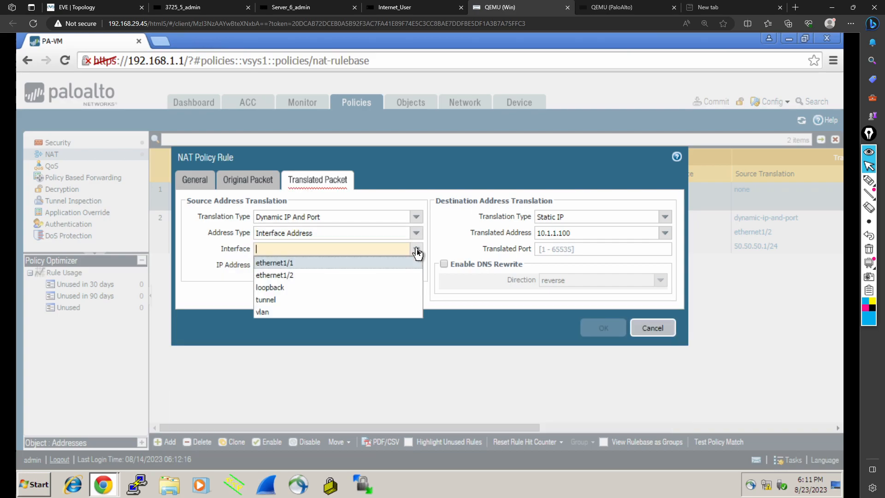
left_click(298, 275)
Step: Set the DNATtoDMZ rule's source translation IP address to 50.50.50.1/24
left_click(95, 7)
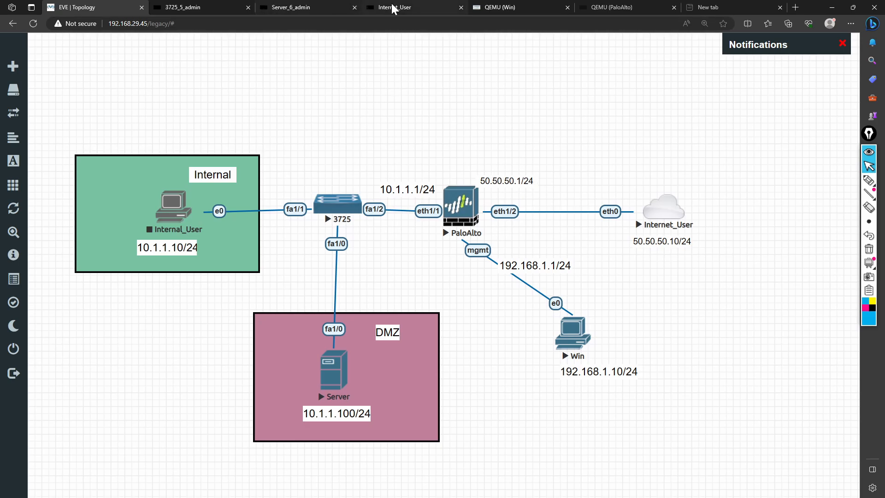
left_click(485, 6)
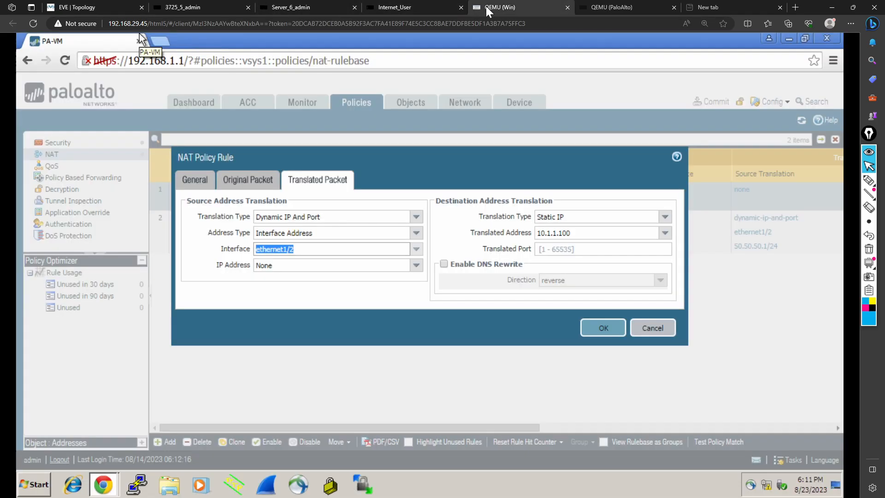
left_click(416, 265)
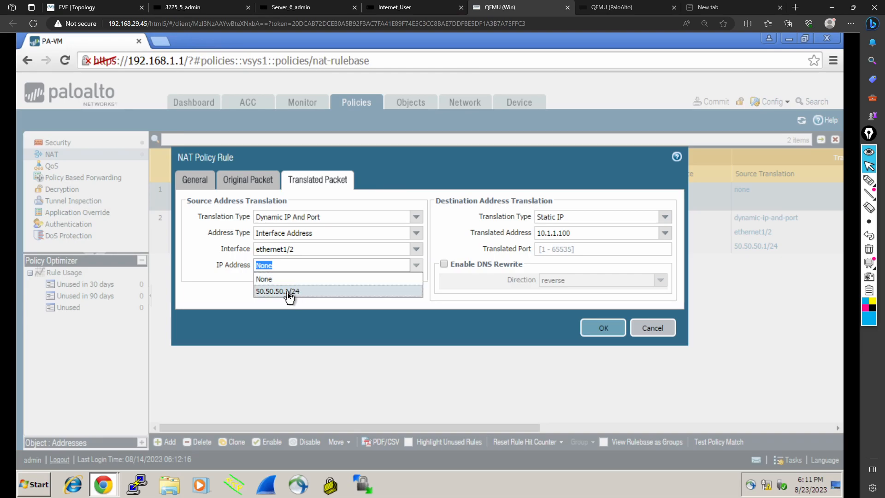
left_click(291, 295)
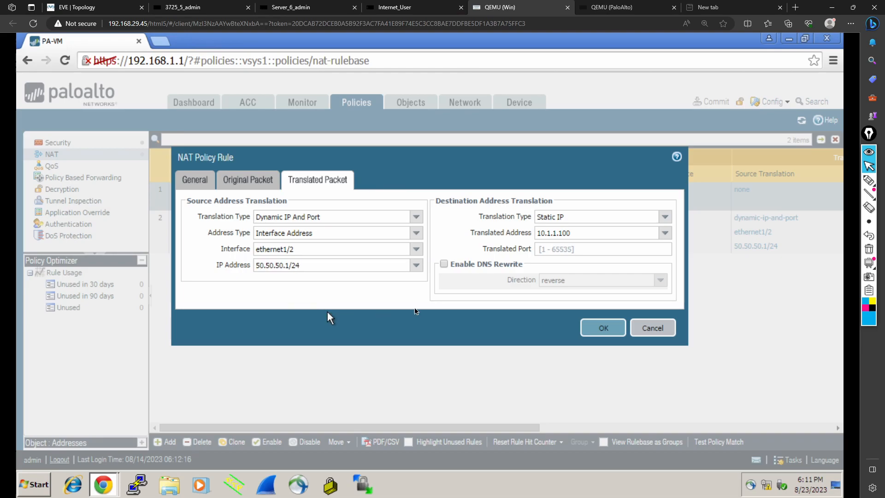
Step: Save the DNATtoDMZ NAT rule and commit the change
left_click(594, 330)
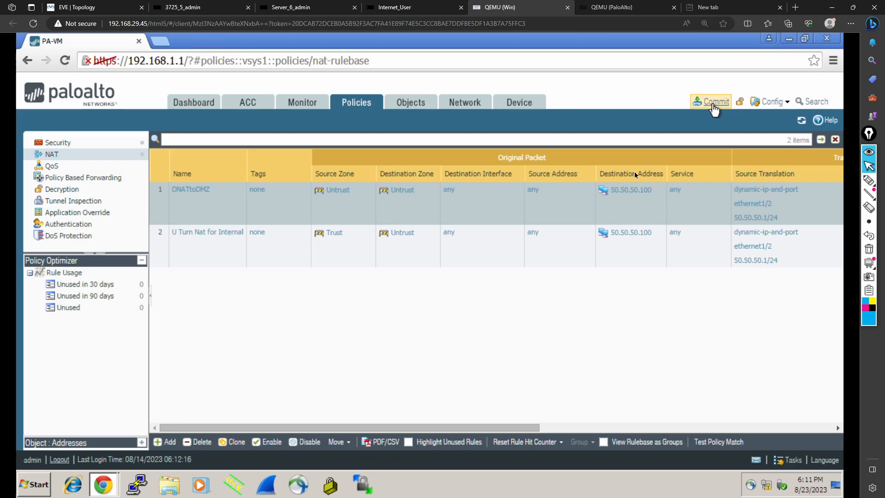
left_click(713, 103)
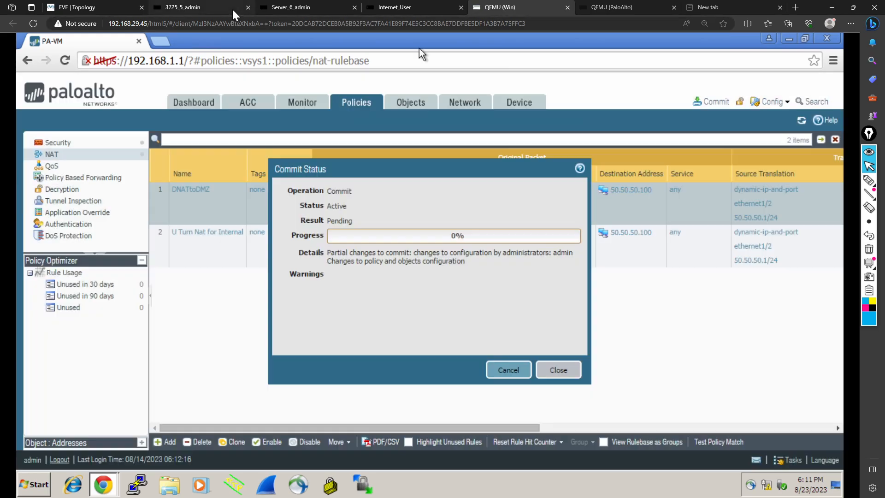
Step: Review the echo reply destinations in the server's debug output and return to the topology
left_click(289, 7)
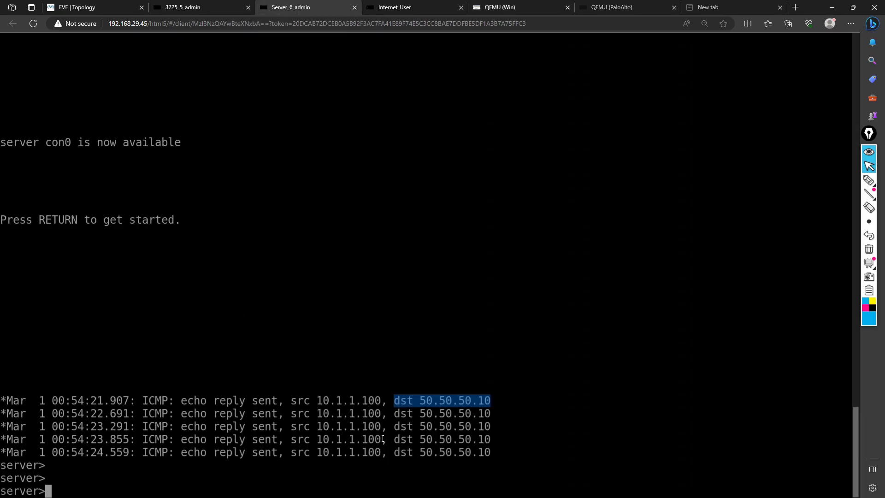
mouse_move(396, 427)
left_mouse_down()
mouse_move(486, 427)
mouse_move(407, 424)
left_mouse_up()
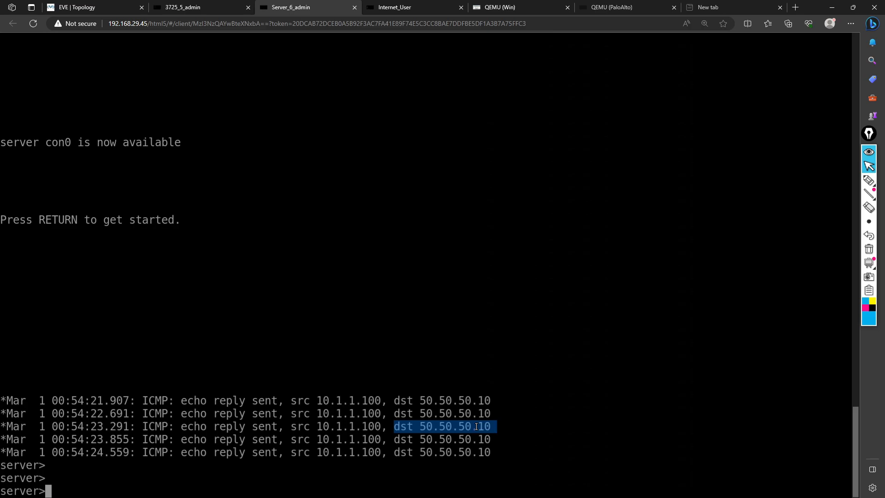
left_click(118, 10)
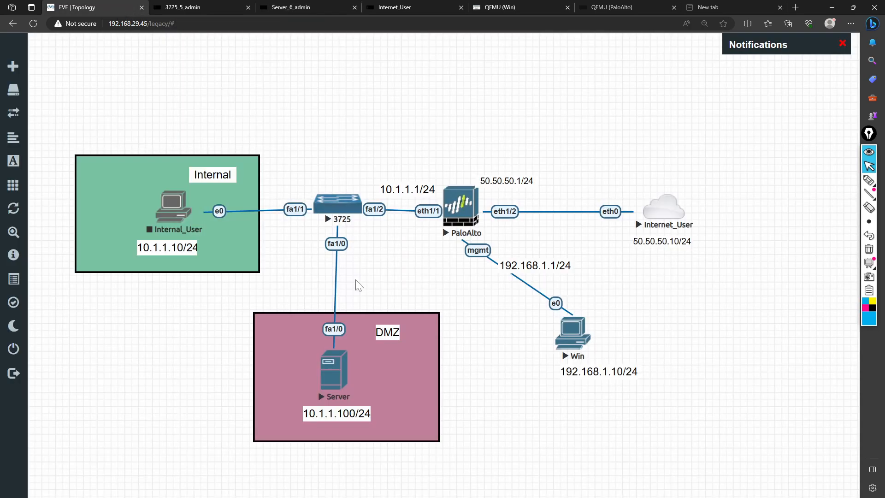
mouse_move(869, 180)
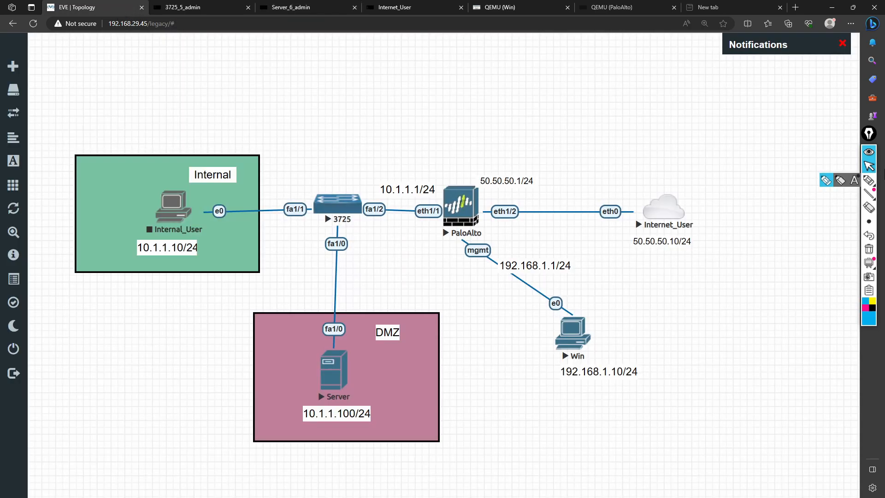
left_click(826, 180)
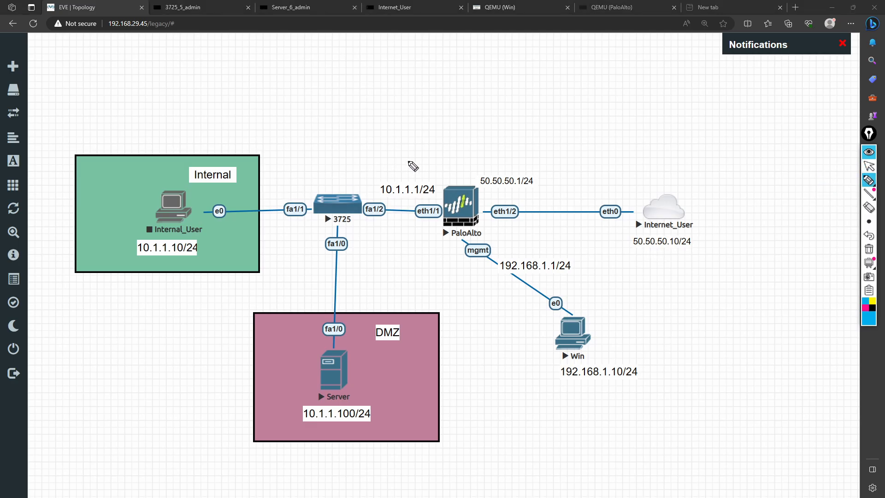
mouse_move(655, 193)
left_mouse_down()
mouse_move(494, 125)
mouse_move(369, 233)
mouse_move(358, 350)
mouse_move(365, 344)
left_mouse_up()
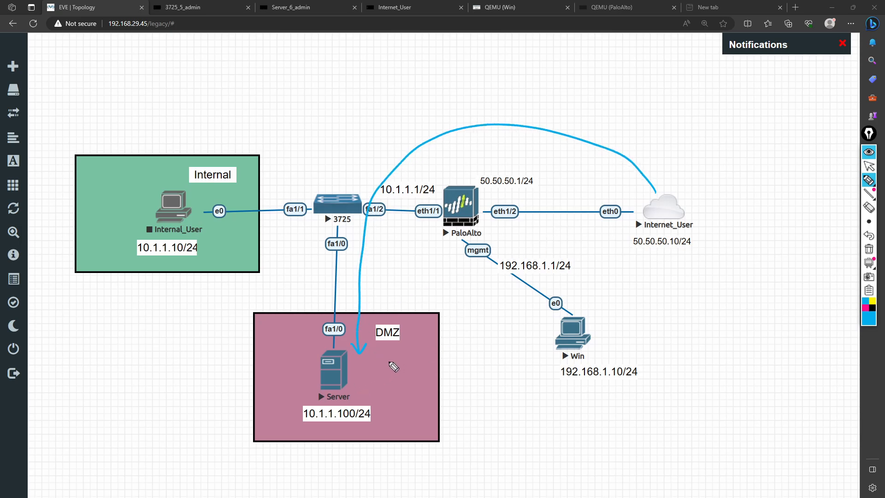
mouse_move(381, 359)
left_mouse_down()
mouse_move(369, 372)
mouse_move(404, 358)
mouse_move(545, 361)
left_mouse_up()
mouse_move(557, 348)
left_mouse_down()
mouse_move(494, 335)
mouse_move(482, 395)
mouse_move(545, 357)
left_mouse_up()
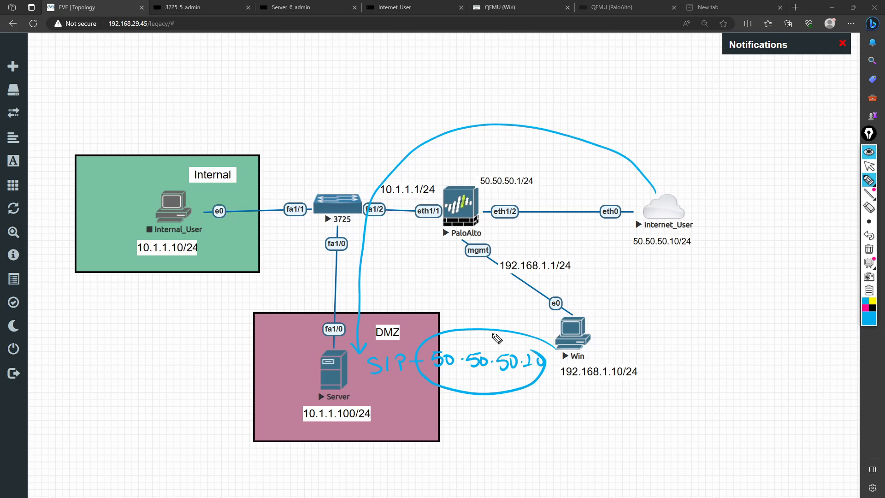
mouse_move(701, 186)
left_mouse_down()
mouse_move(628, 195)
mouse_move(692, 186)
left_mouse_up()
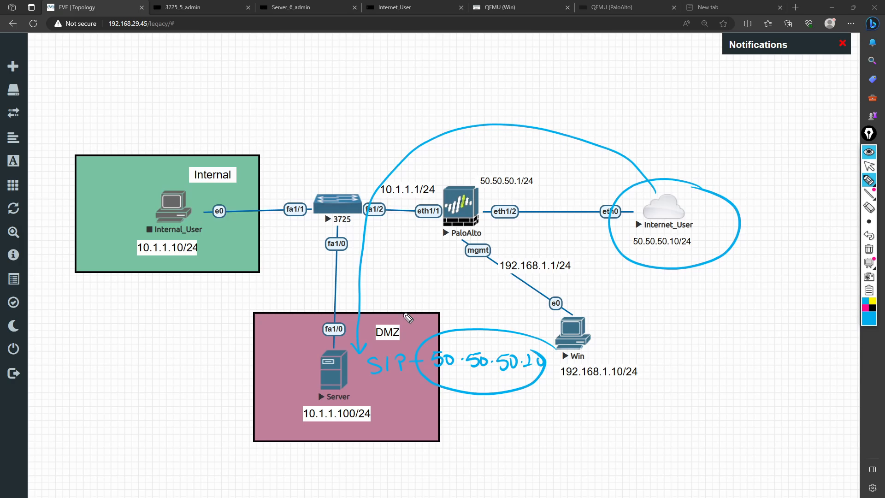
mouse_move(207, 378)
left_mouse_down()
mouse_move(209, 395)
mouse_move(235, 400)
mouse_move(279, 368)
mouse_move(258, 356)
left_mouse_up()
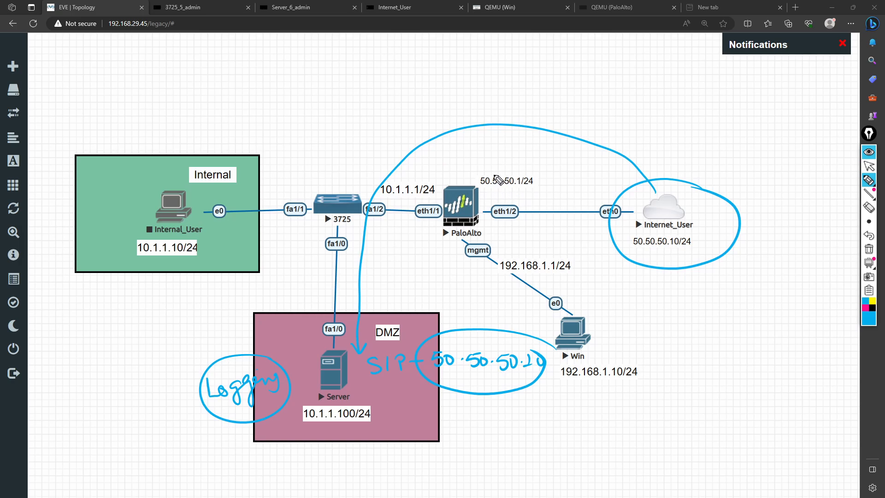
mouse_move(527, 167)
left_mouse_down()
mouse_move(493, 172)
mouse_move(558, 194)
mouse_move(523, 162)
left_mouse_up()
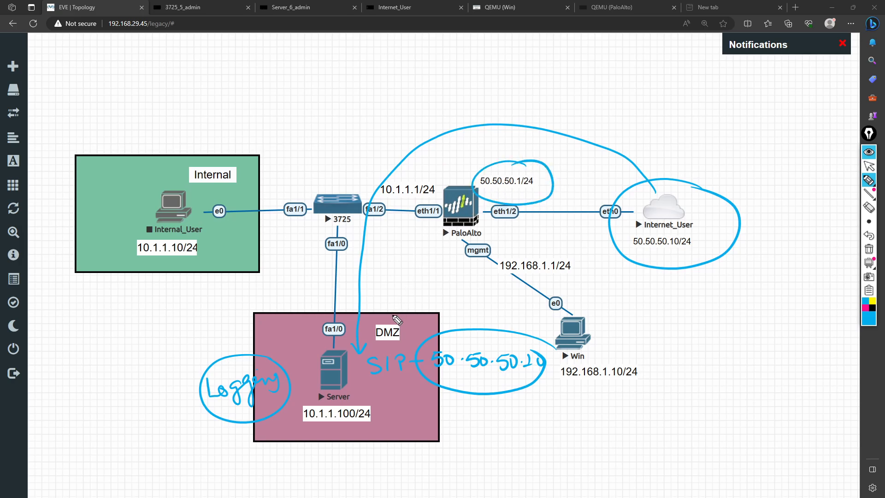
mouse_move(627, 243)
left_mouse_down()
mouse_move(483, 226)
mouse_move(409, 269)
mouse_move(400, 323)
left_mouse_up()
left_click_drag(407, 311, 400, 322)
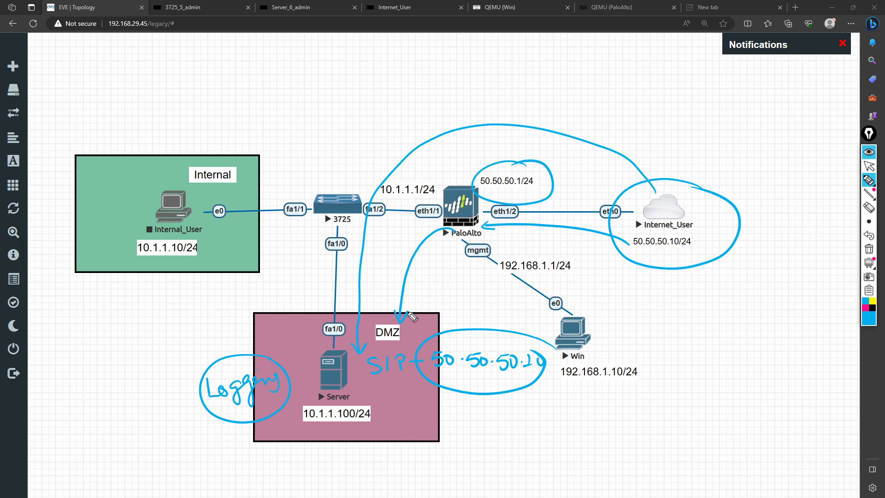
left_click_drag(446, 227, 461, 237)
left_click_drag(476, 184, 521, 203)
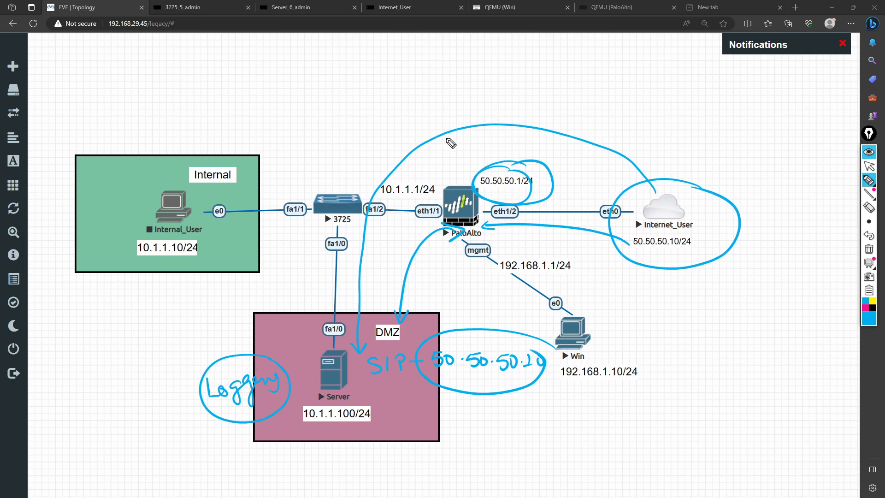
mouse_move(425, 103)
left_mouse_down()
mouse_move(456, 157)
mouse_move(442, 153)
left_mouse_up()
mouse_move(409, 74)
left_mouse_down()
mouse_move(420, 91)
mouse_move(466, 80)
mouse_move(461, 108)
left_mouse_up()
mouse_move(470, 64)
left_mouse_down()
mouse_move(435, 57)
mouse_move(475, 68)
left_mouse_up()
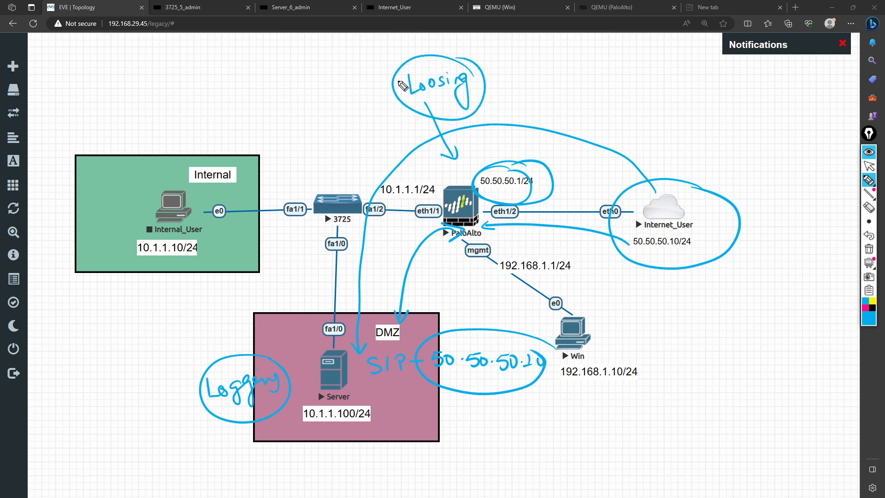
left_click_drag(659, 251, 699, 243)
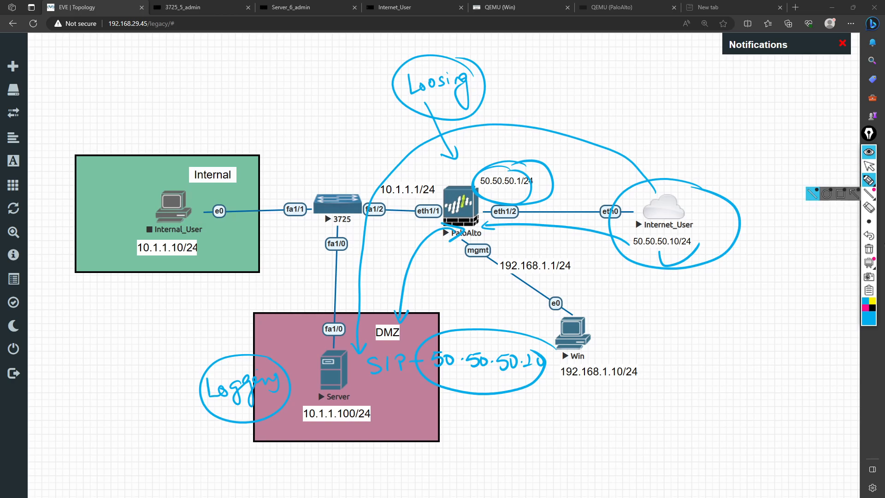
left_click(869, 249)
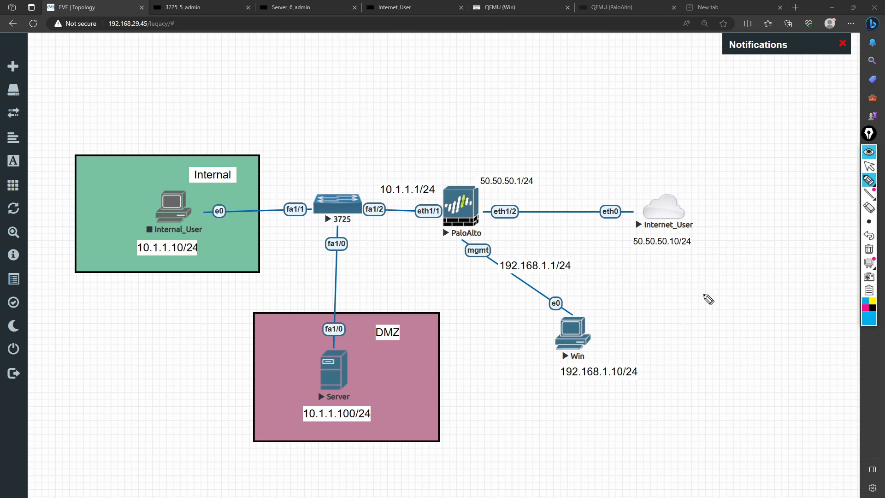
mouse_move(713, 214)
left_mouse_down()
mouse_move(637, 263)
mouse_move(667, 227)
left_mouse_up()
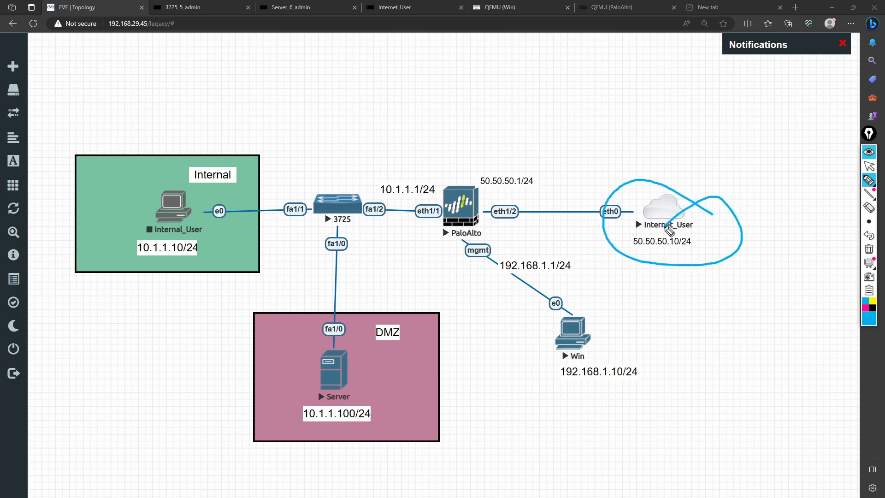
left_click(869, 250)
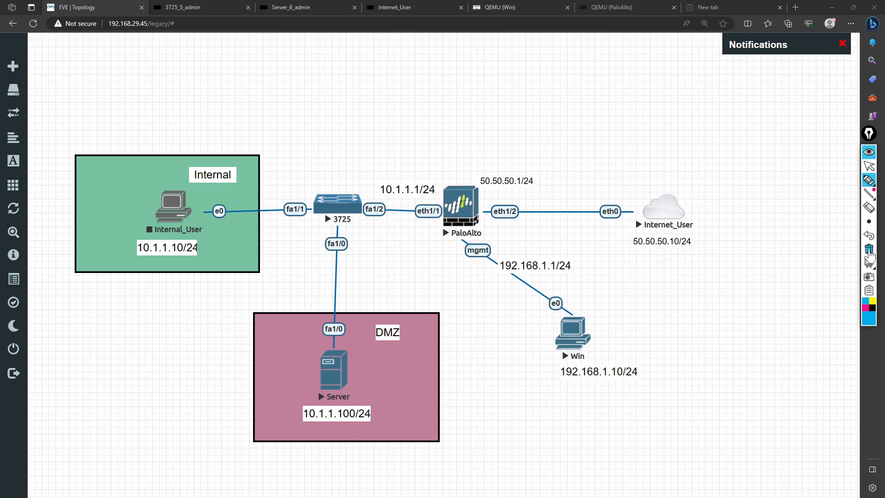
left_click(870, 164)
left_click(870, 156)
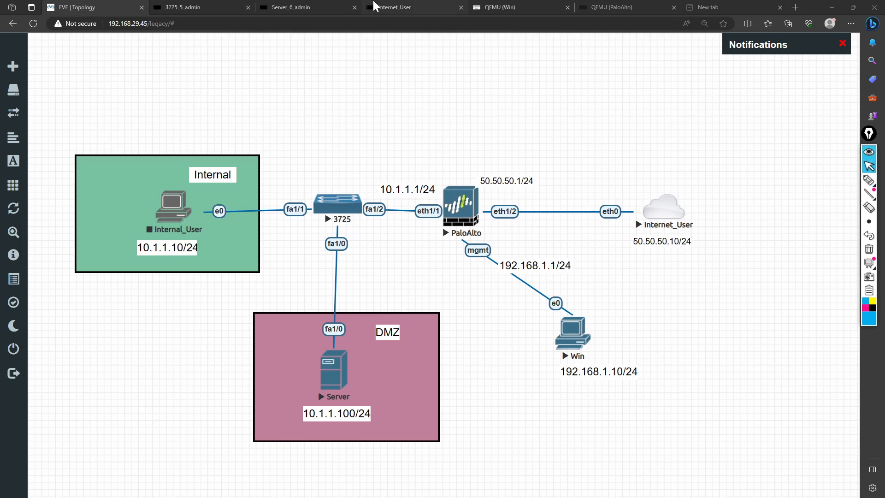
Step: Repeat the ping to 50.50.50.100 from the Internet_User console
left_click(395, 7)
key("Up")
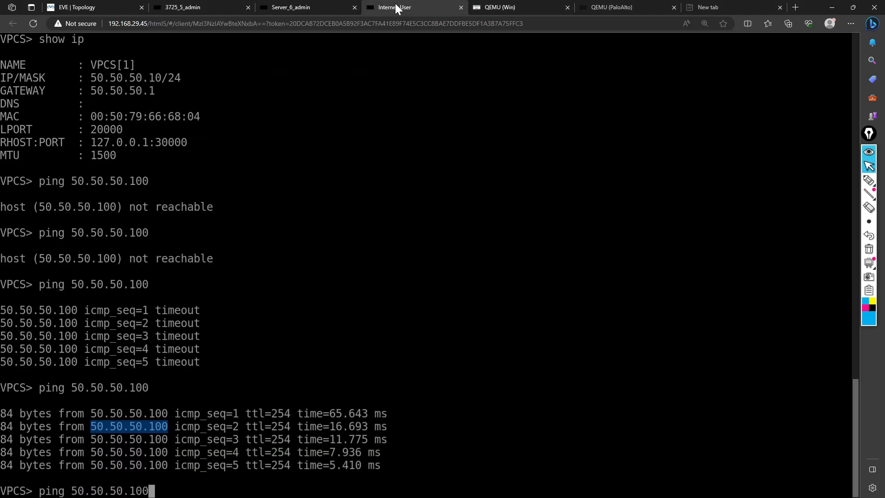
key("Return")
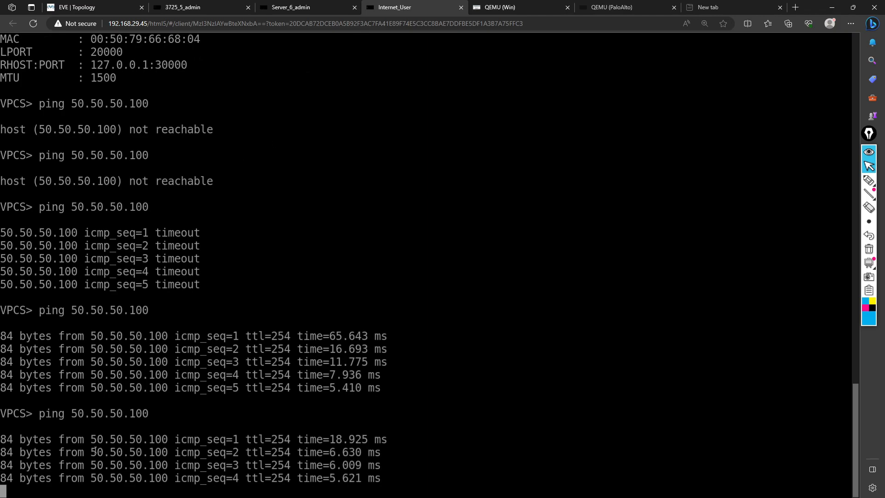
Step: Compare the echo reply destination addresses in the server's debug log and go back to the topology
left_click(280, 7)
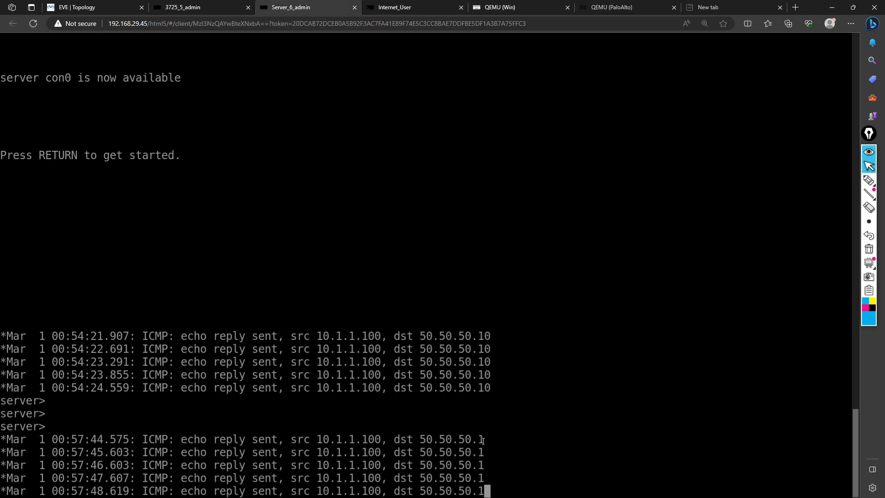
left_click_drag(483, 439, 423, 439)
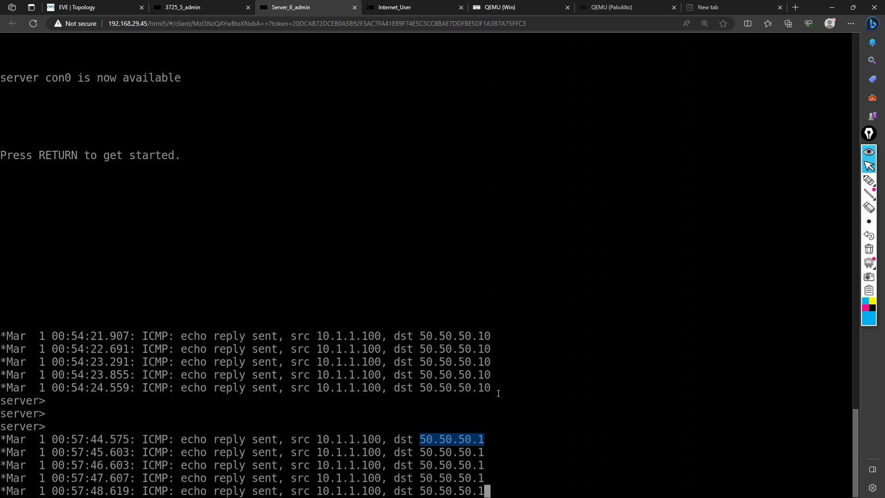
left_click_drag(498, 392, 424, 391)
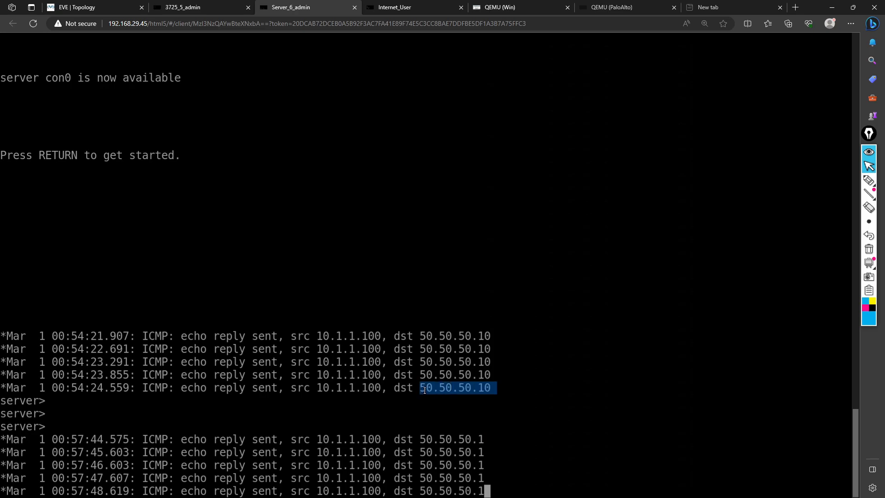
left_click_drag(487, 440, 422, 439)
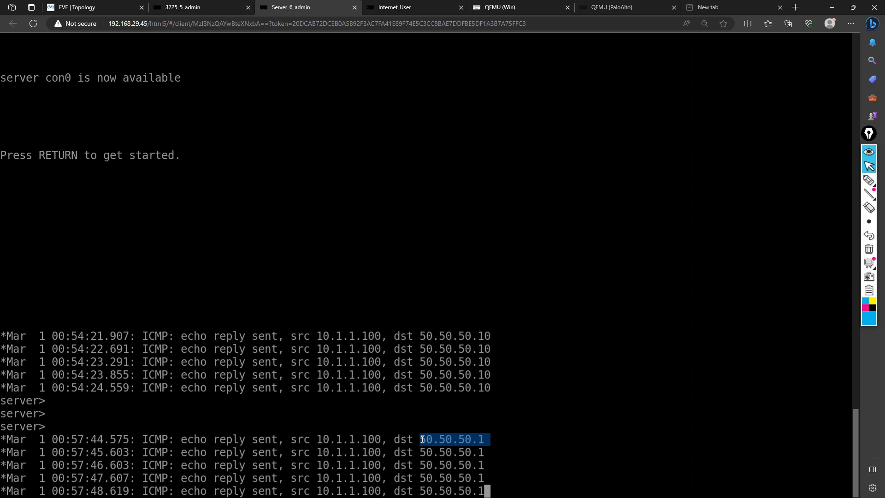
left_click(96, 13)
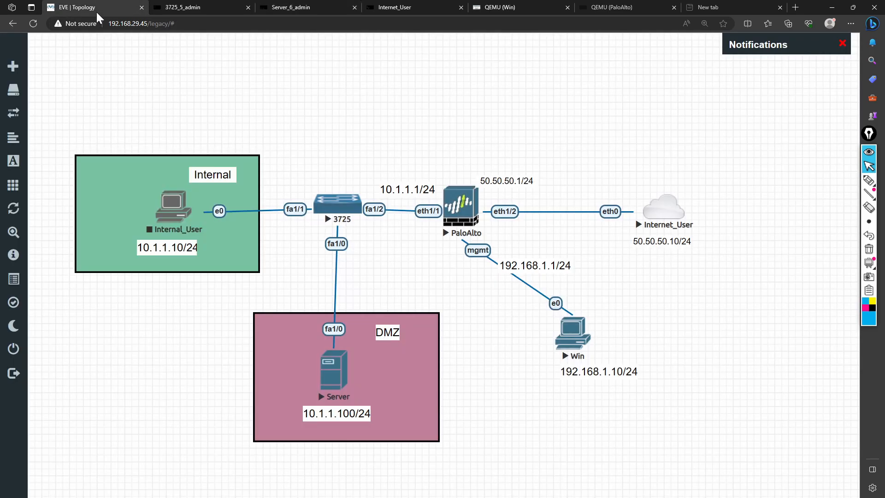